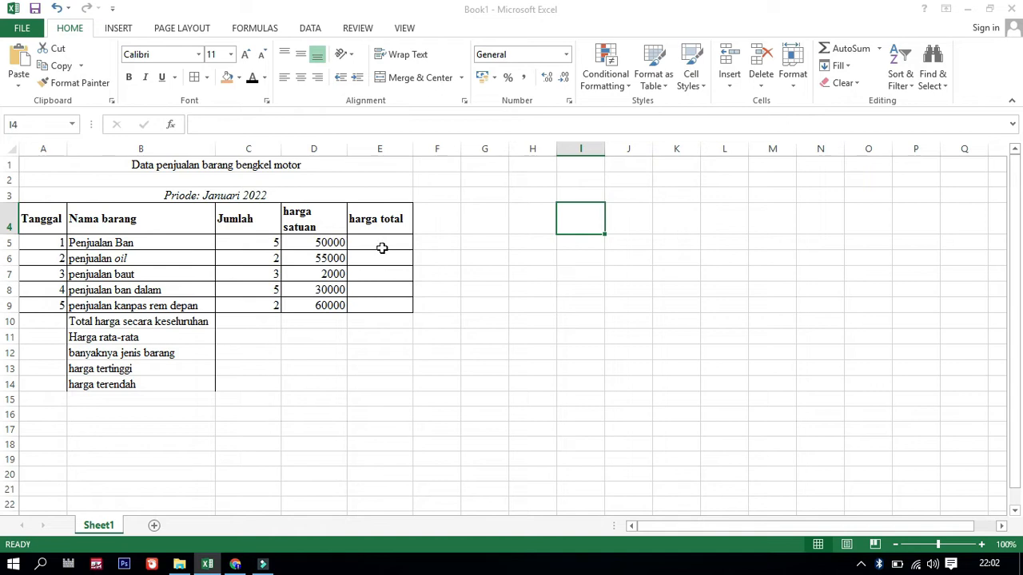
left_click(382, 246)
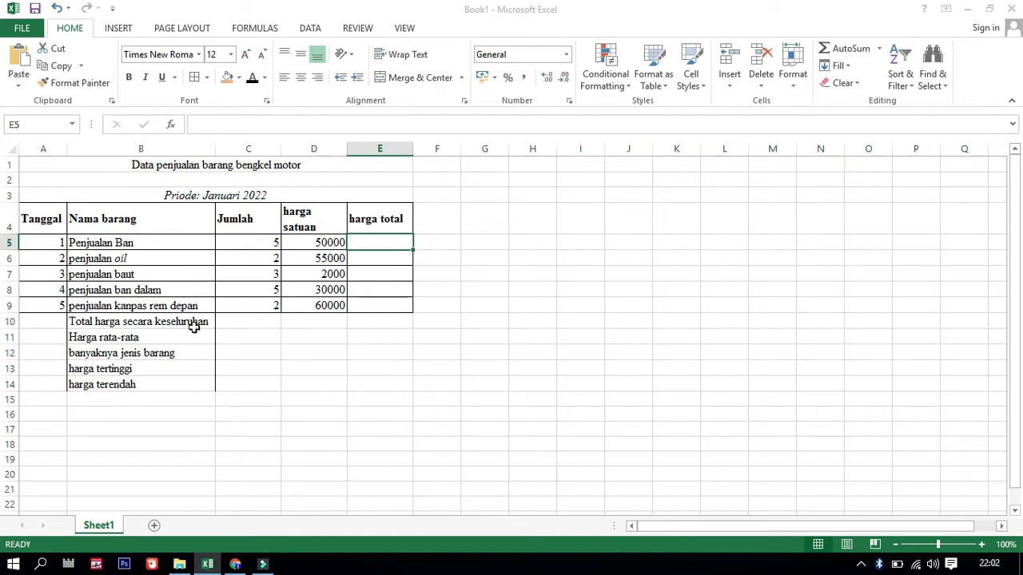
left_click(360, 243)
left_click(340, 243)
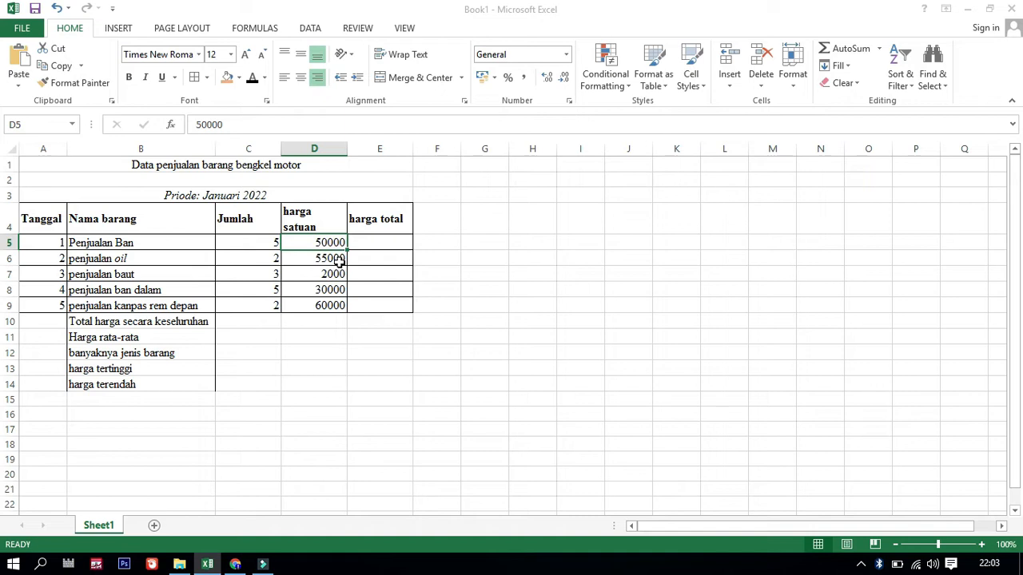
left_click(343, 258)
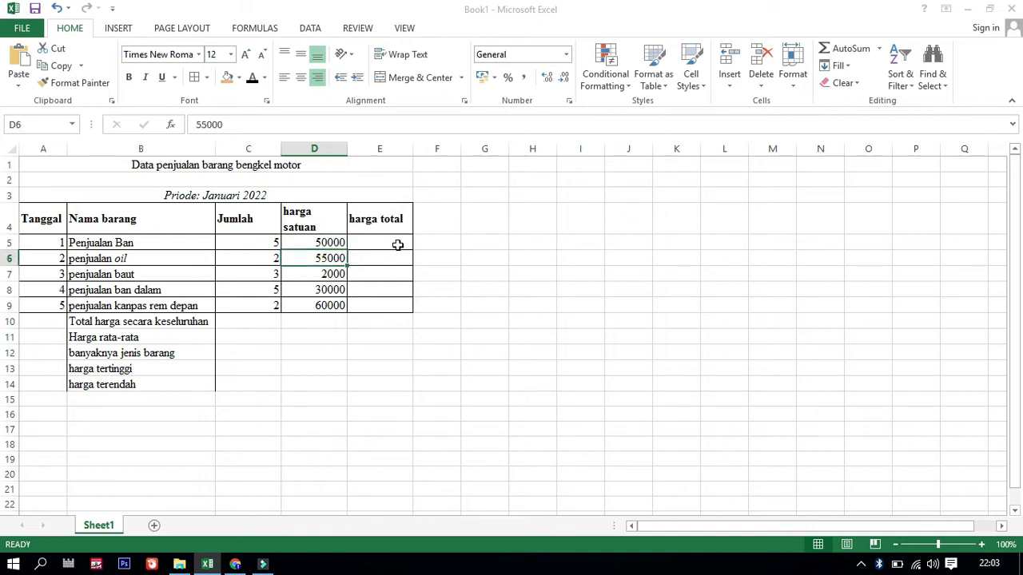
Enter an addition formula, =D5+D6, in the harga total cell E5 of the Penjualan Ban row
left_click(397, 244)
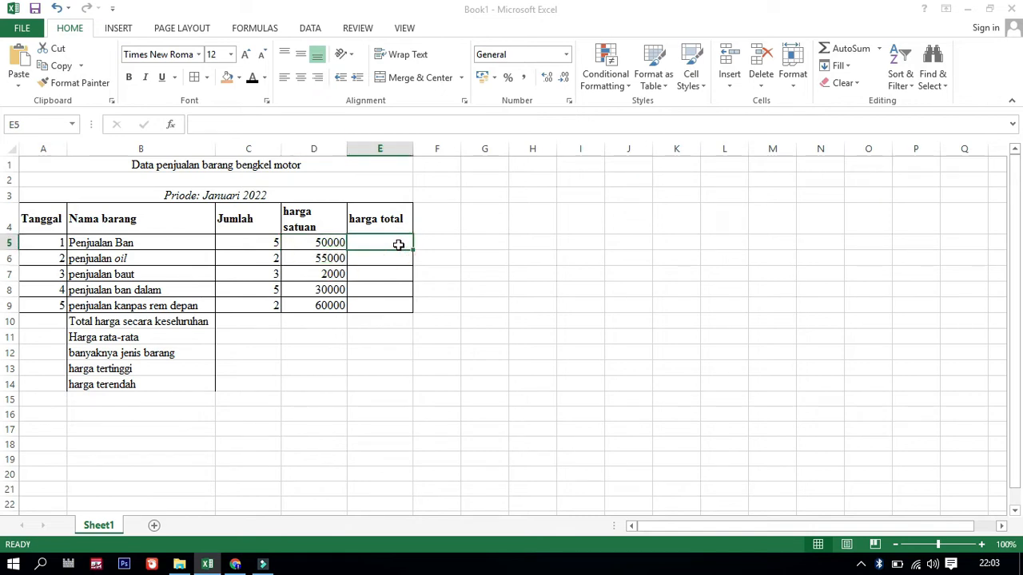
type("=")
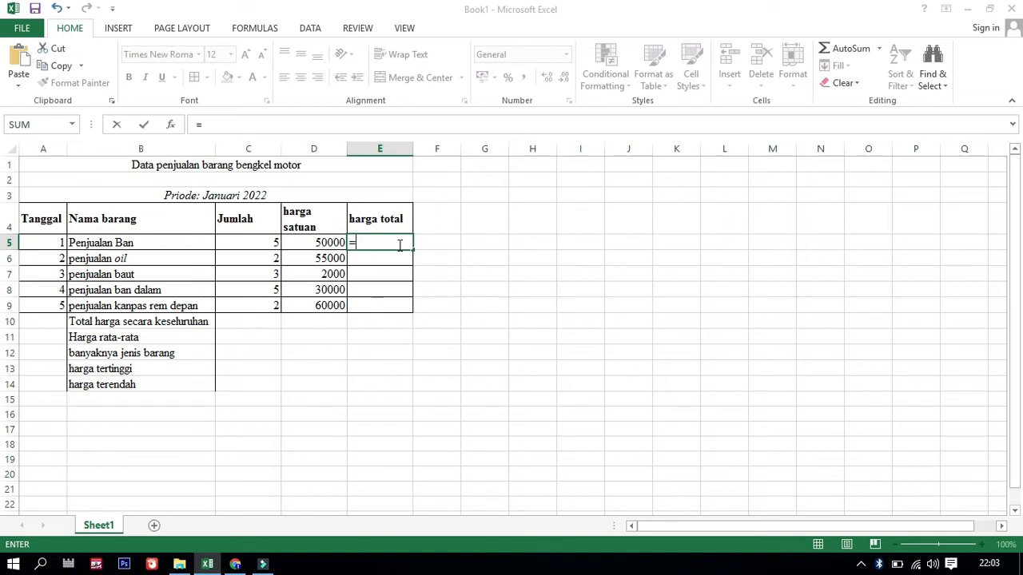
left_click(330, 244)
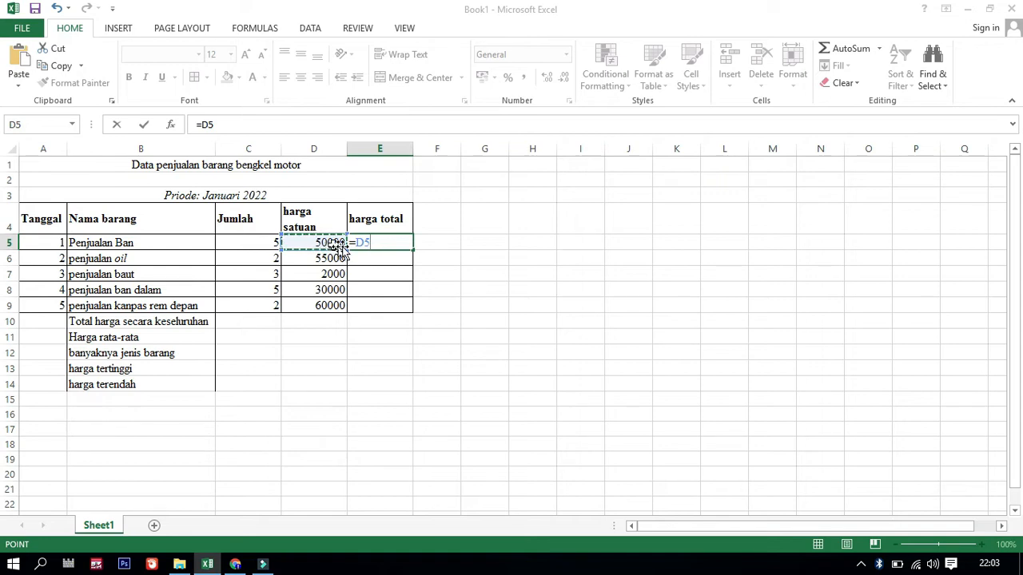
type("+")
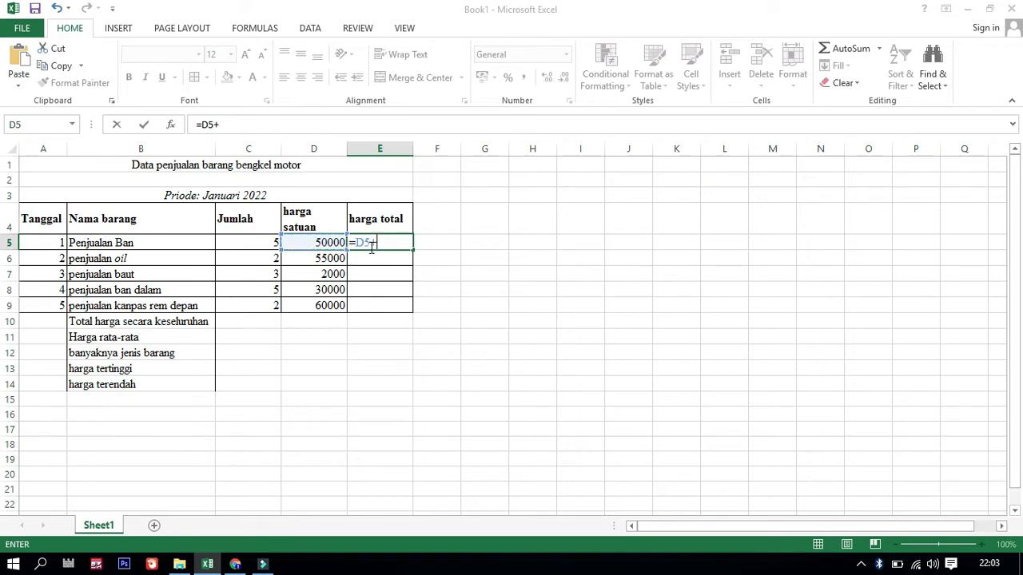
left_click(333, 258)
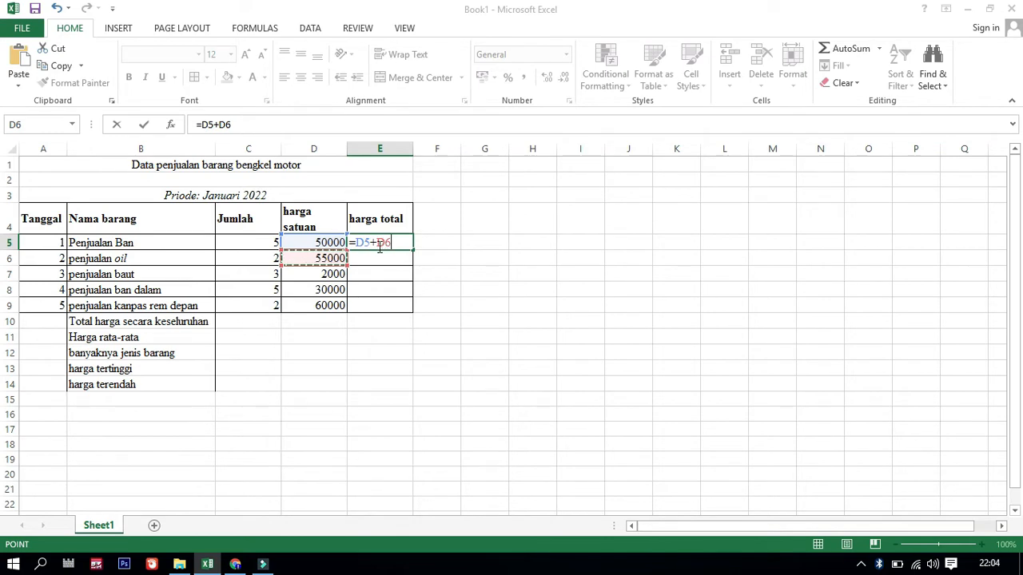
key("Return")
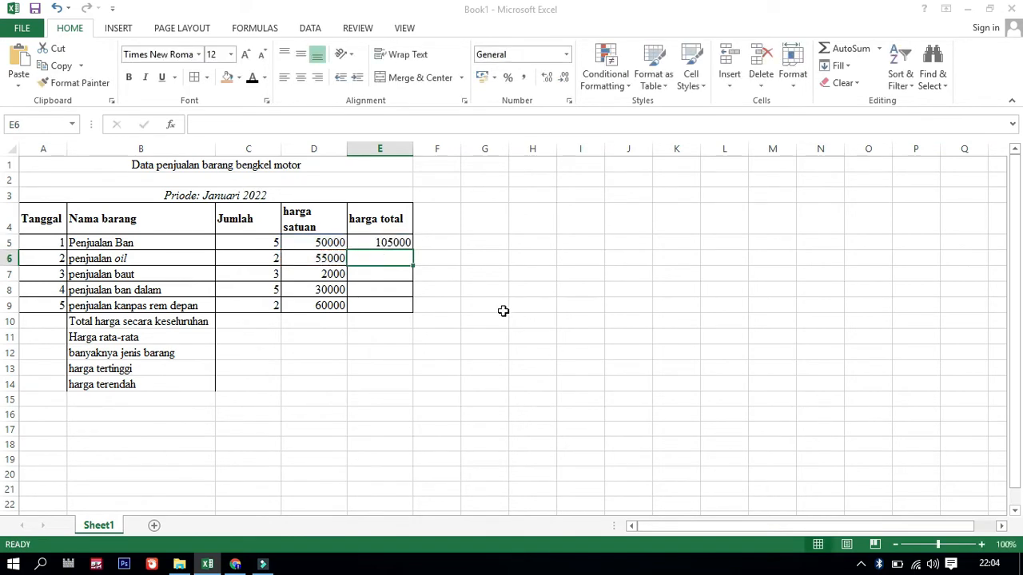
Clear the addition formula from cell E5 and enter the subtraction formula =D6-D5 in its place
left_click(372, 243)
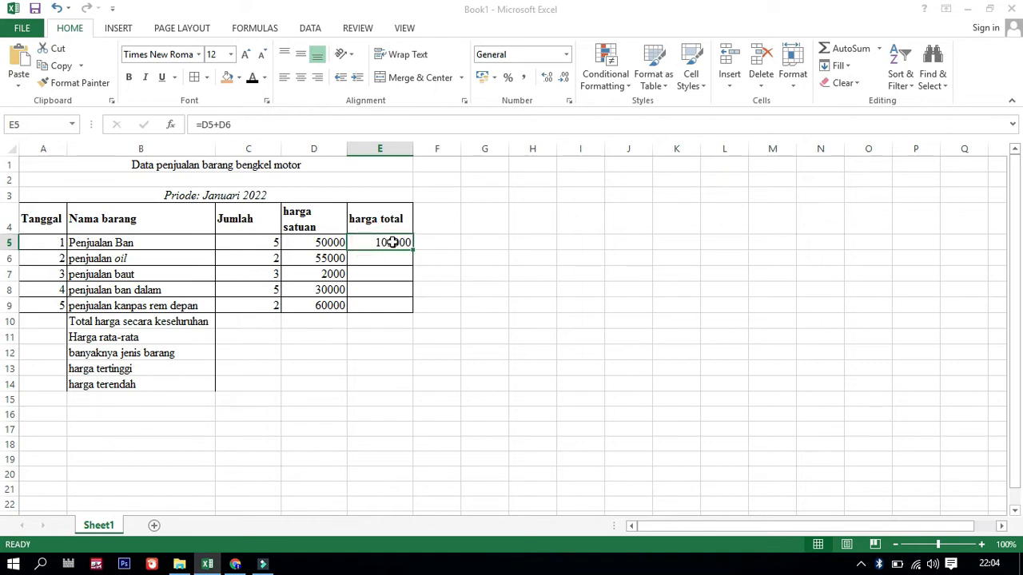
key("Delete")
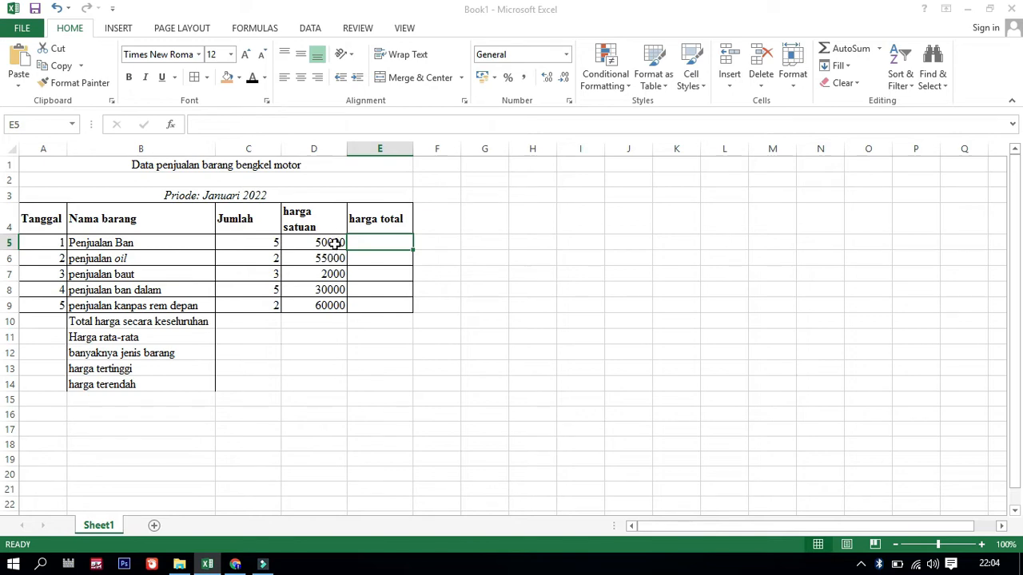
type("=")
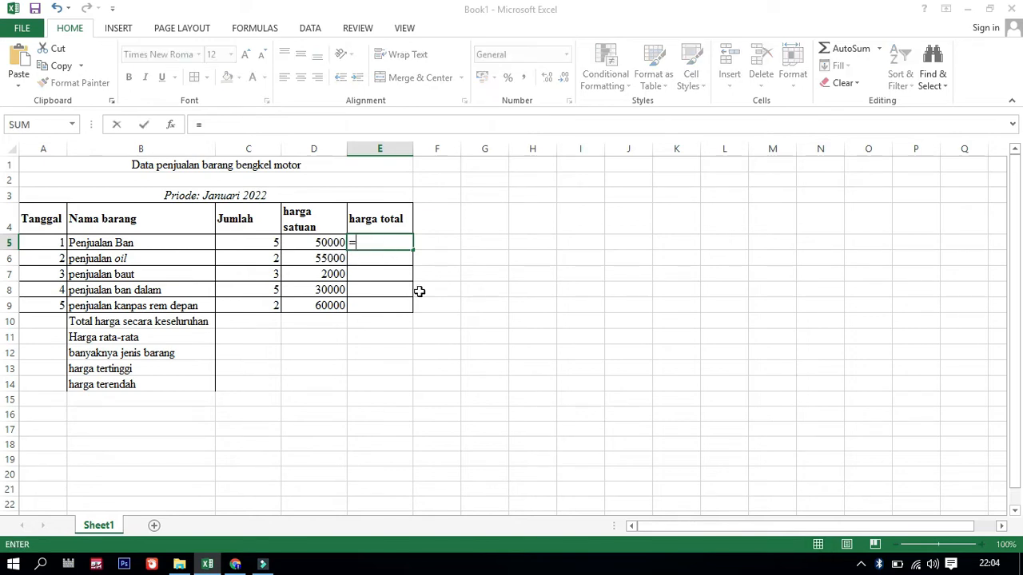
left_click(334, 258)
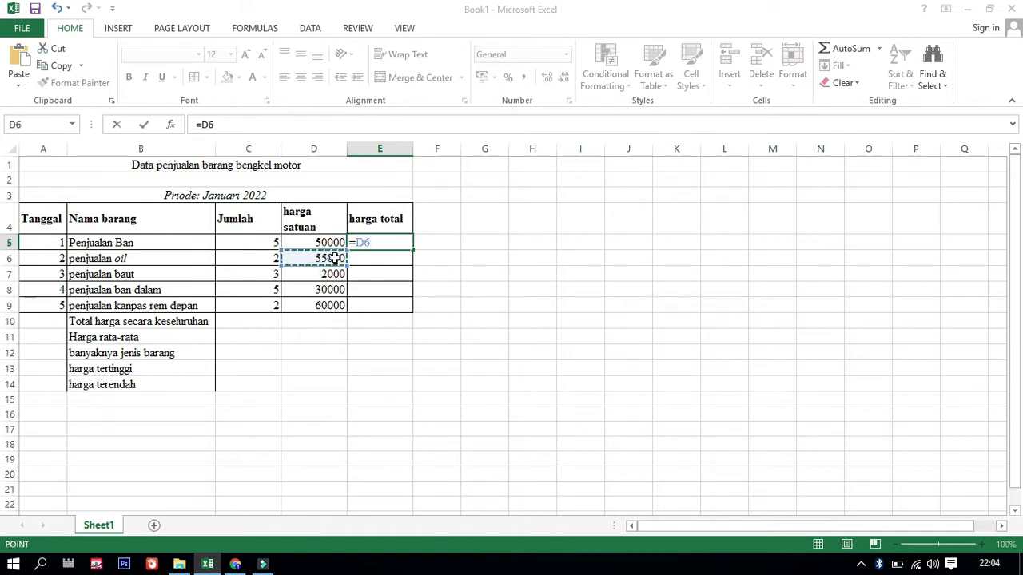
type("_")
key("BackSpace")
type("-")
left_click(330, 242)
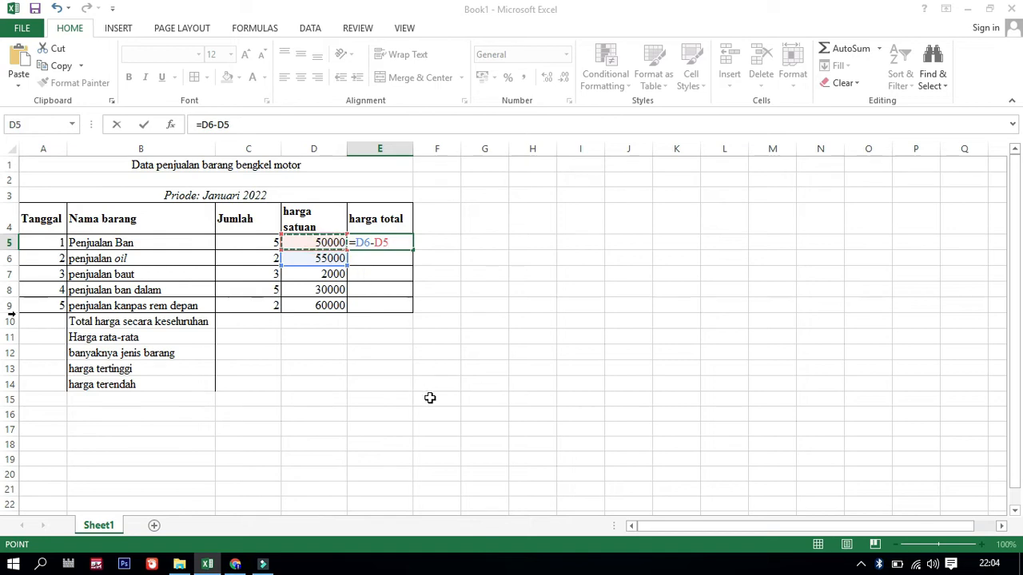
key("Return")
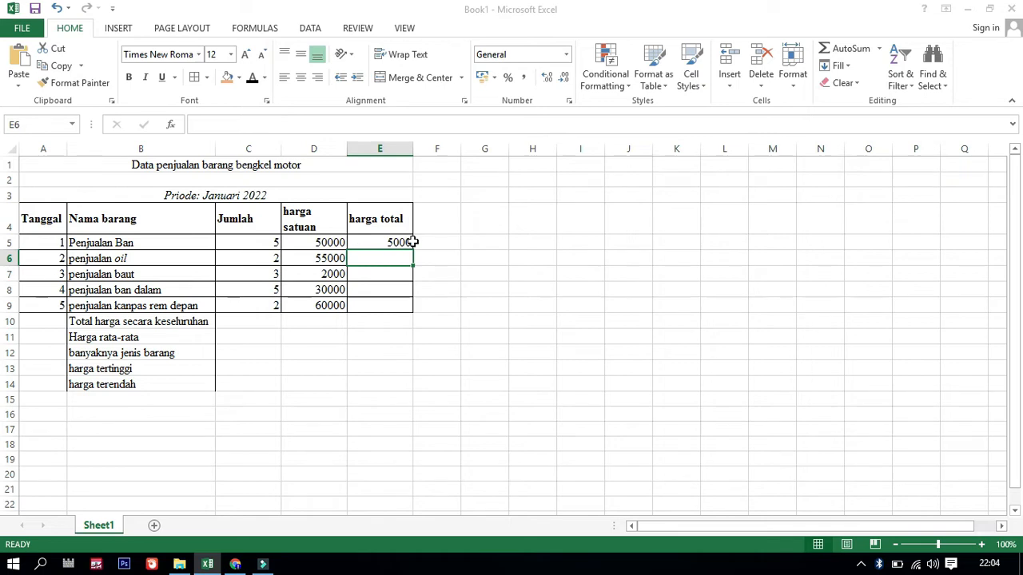
Replace the subtraction formula in cell E5 with the division formula =D5/C5
left_click(389, 243)
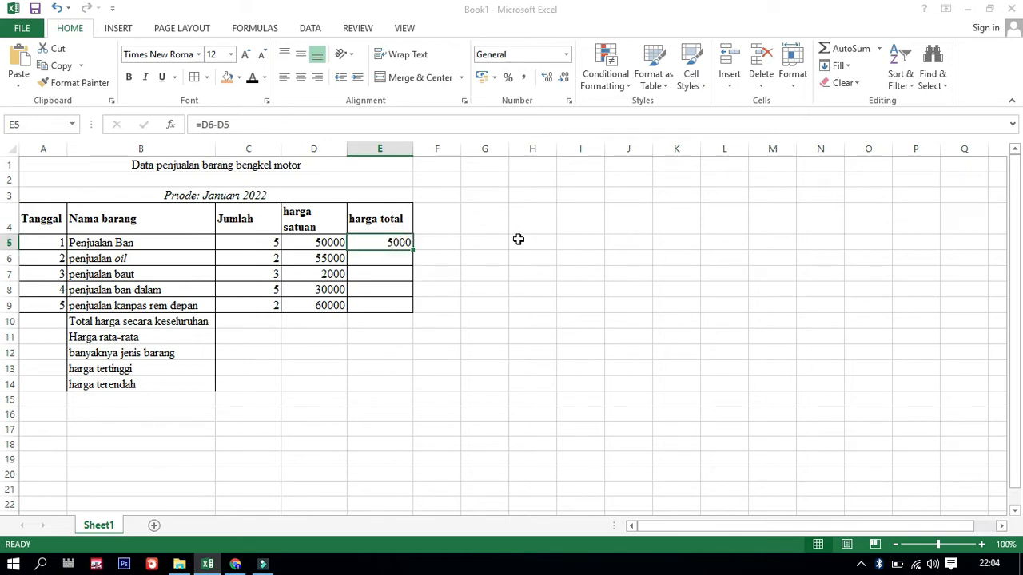
key("BackSpace")
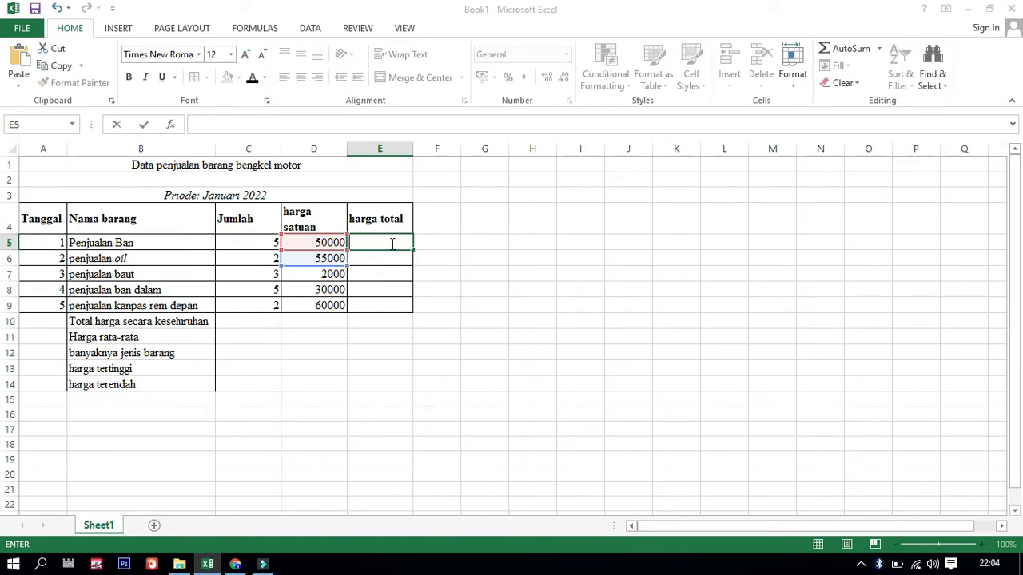
left_click(381, 242)
type("=")
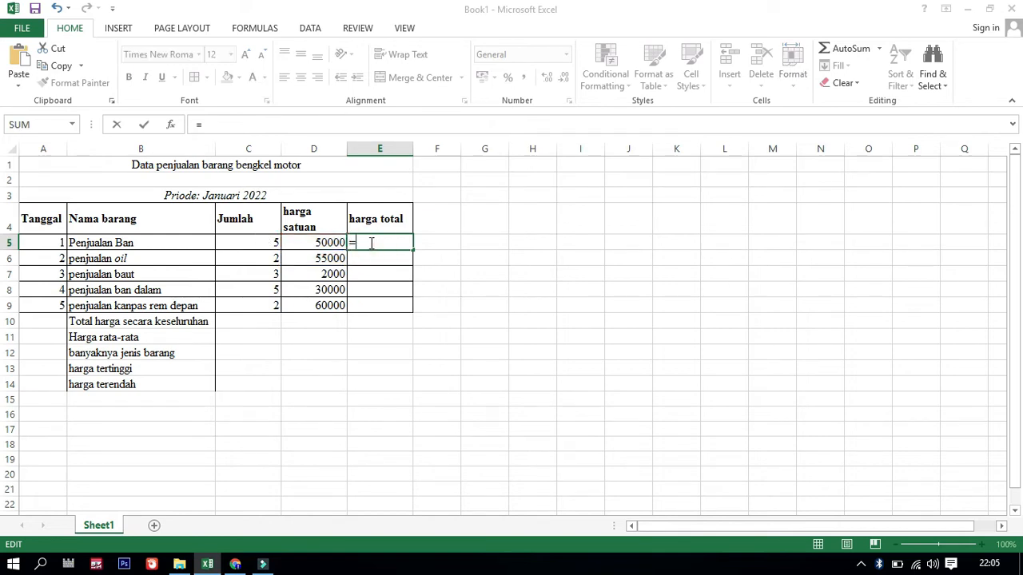
left_click(327, 243)
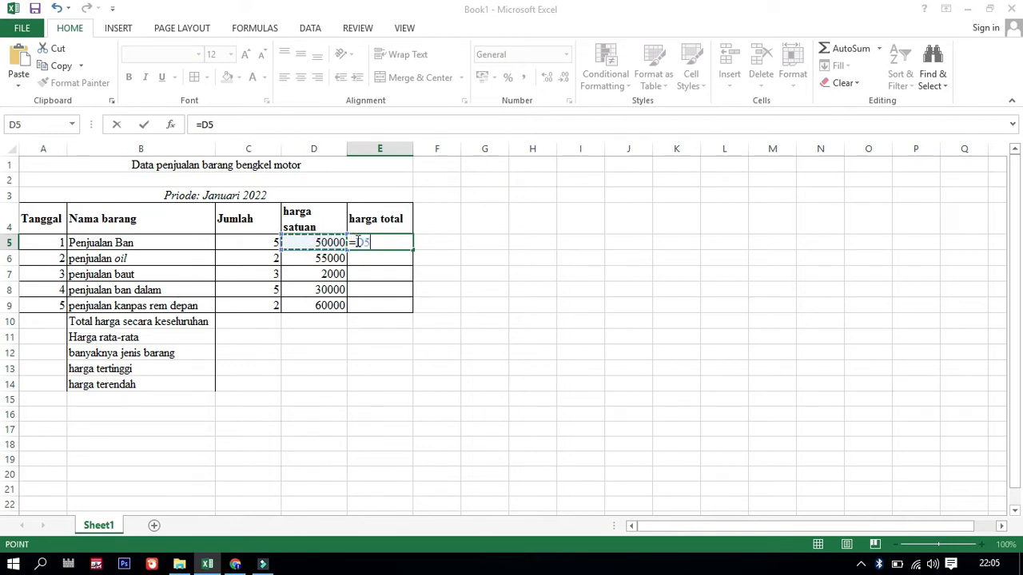
type("/")
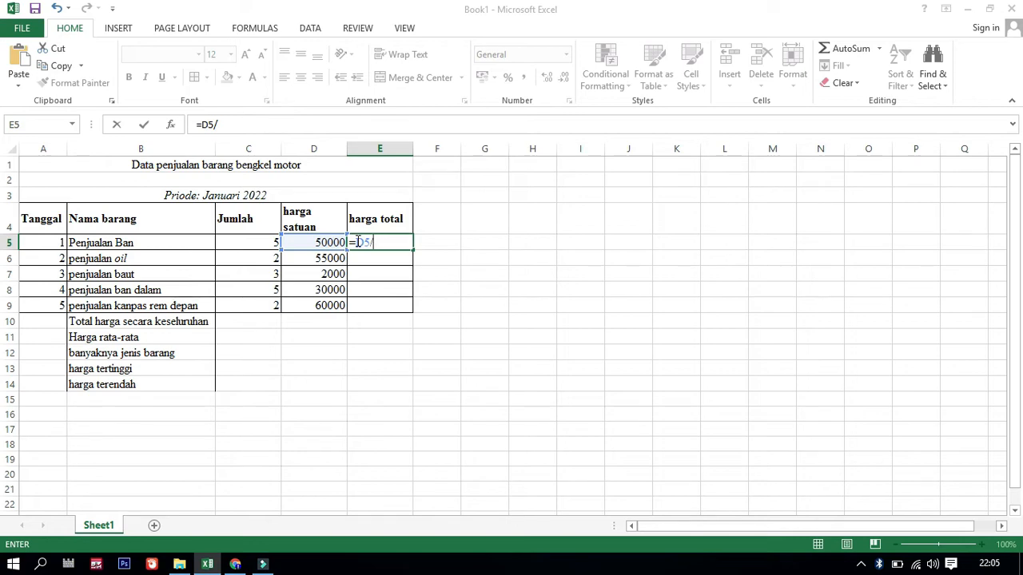
left_click(271, 243)
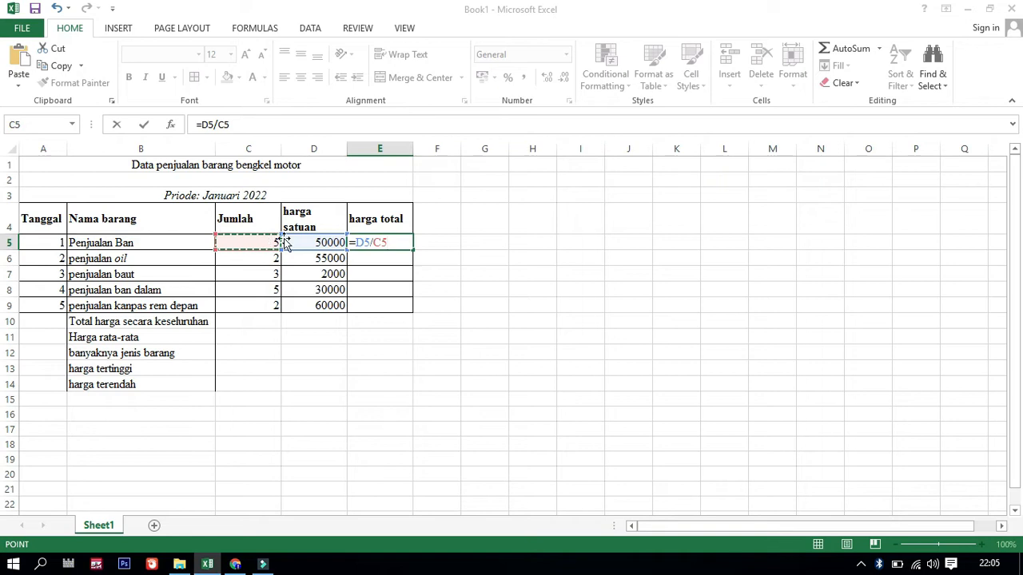
key("Return")
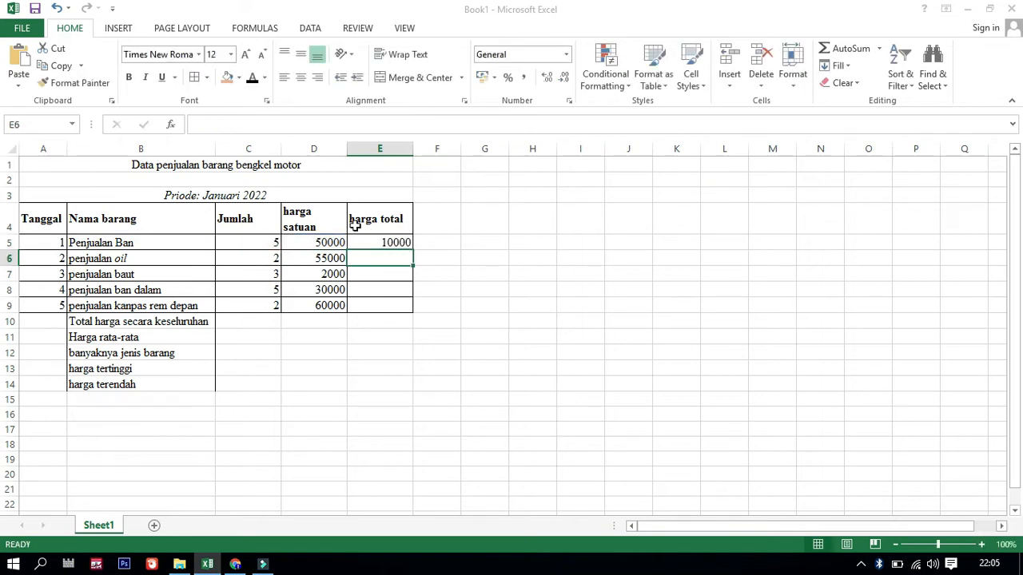
Replace the division formula in cell E5 with =D5*C5, multiplying harga satuan by Jumlah for Penjualan Ban
left_click(384, 244)
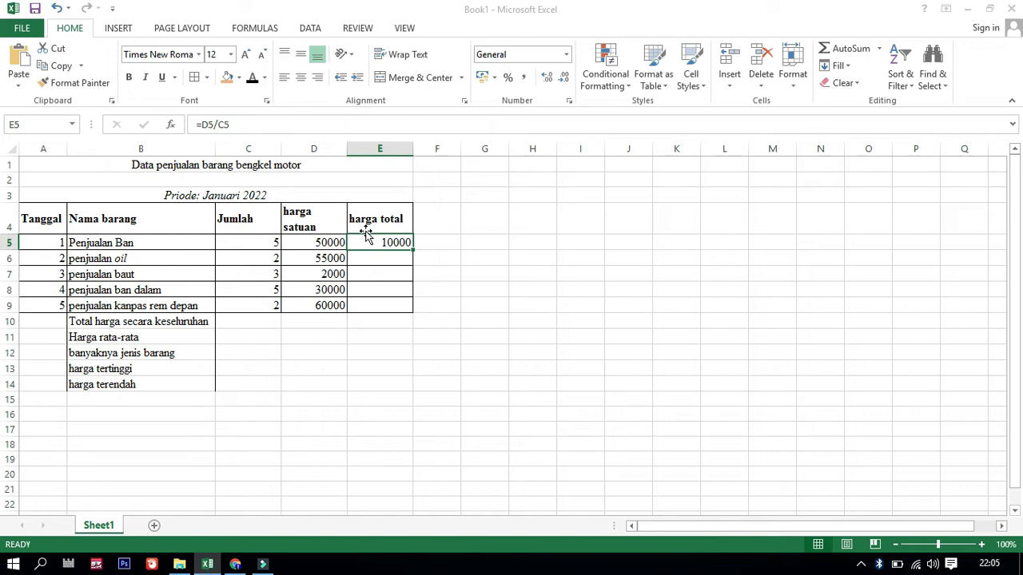
type("=")
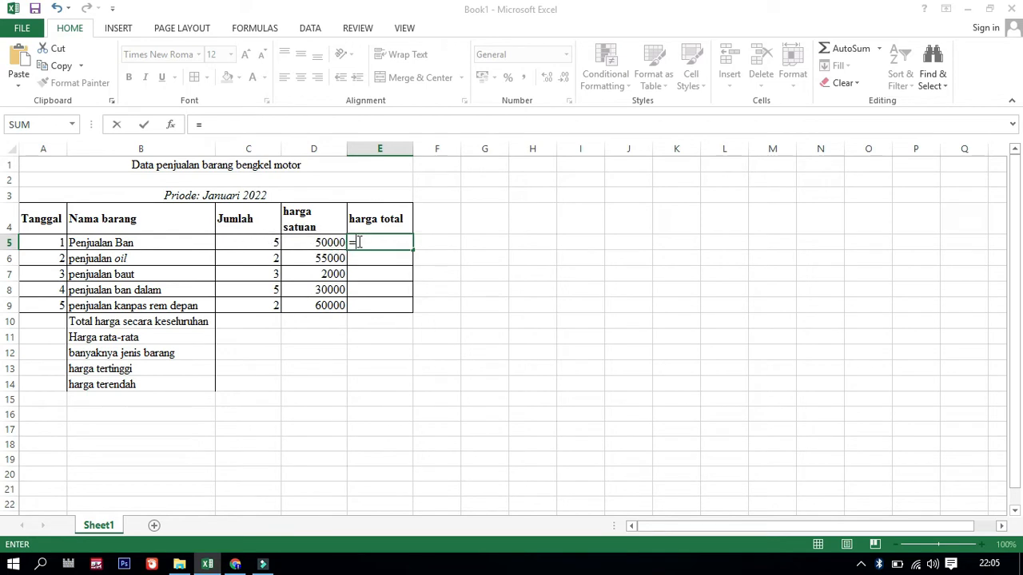
left_click(339, 243)
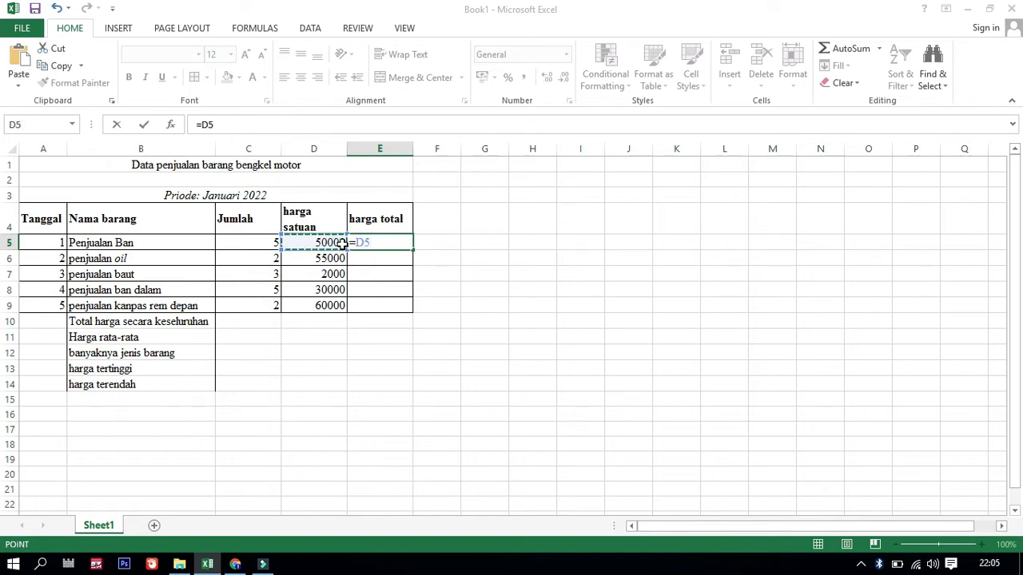
type("*")
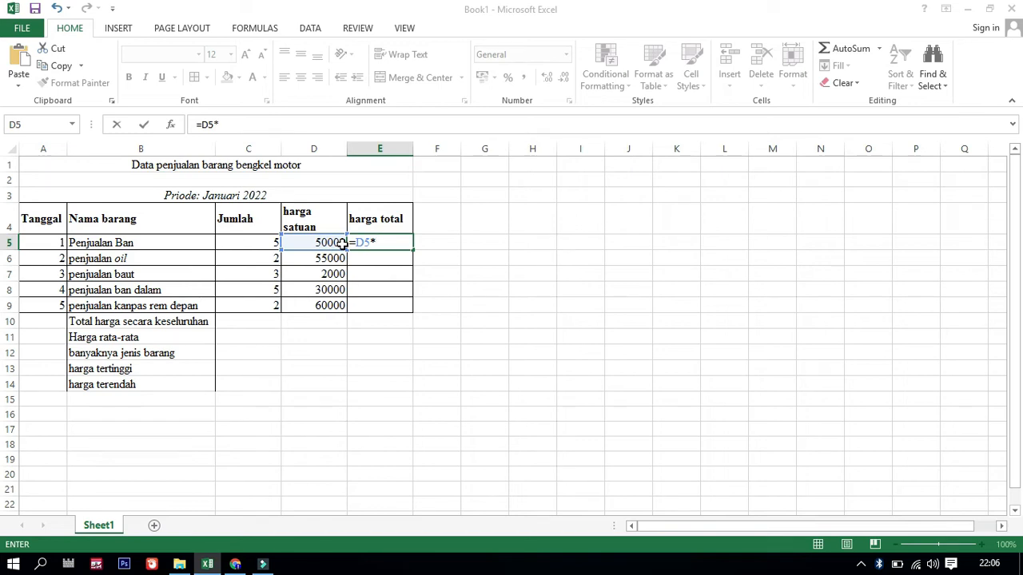
left_click(264, 242)
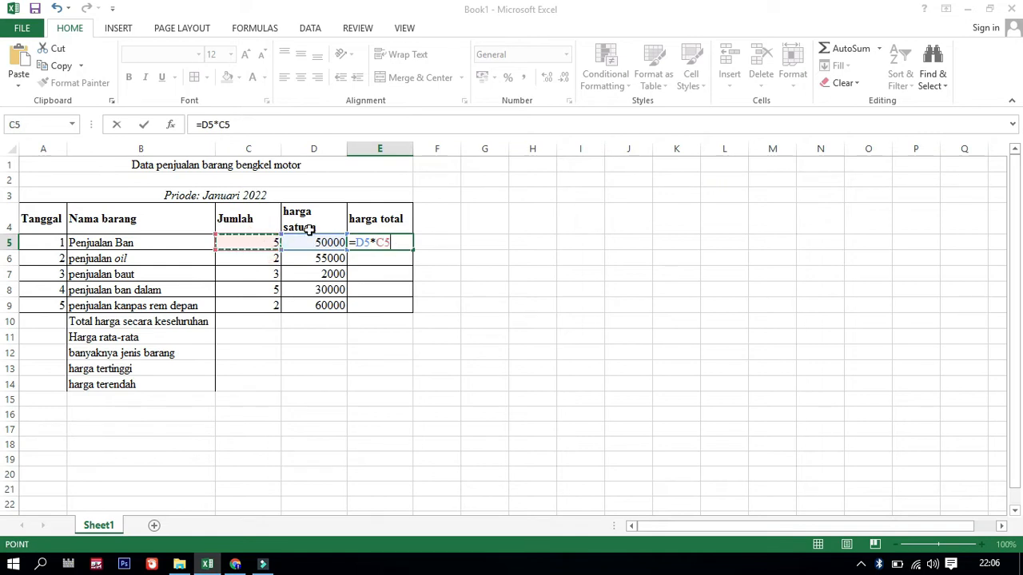
key("Return")
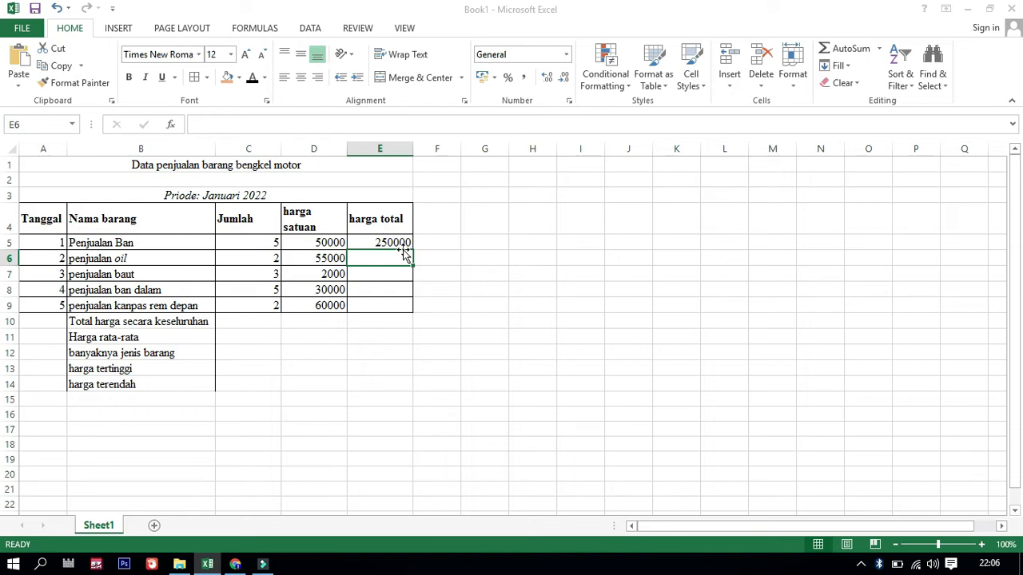
Enter the formula =D6*C6 in cell E6 to calculate the harga total for penjualan oil
type("=")
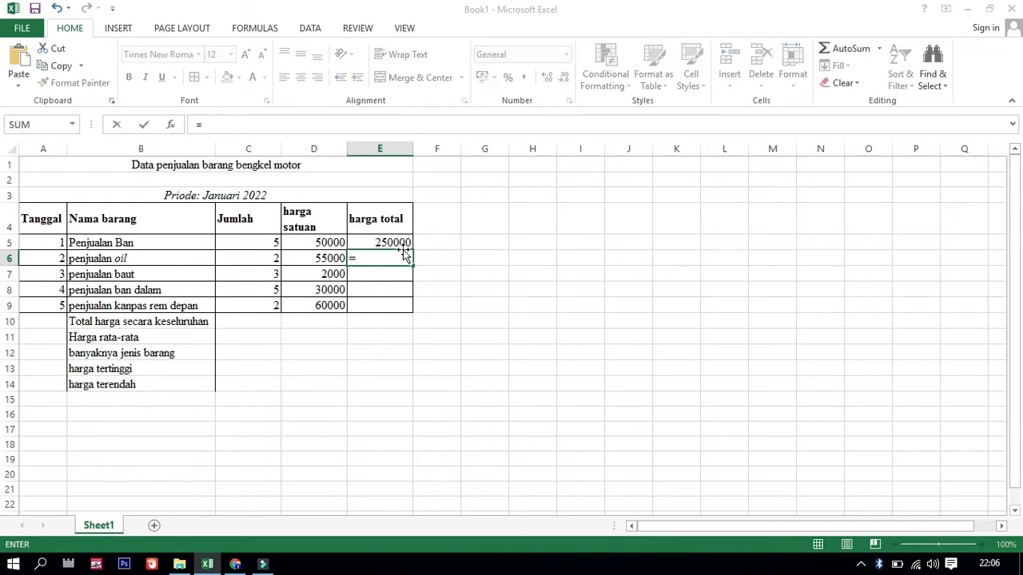
left_click(326, 258)
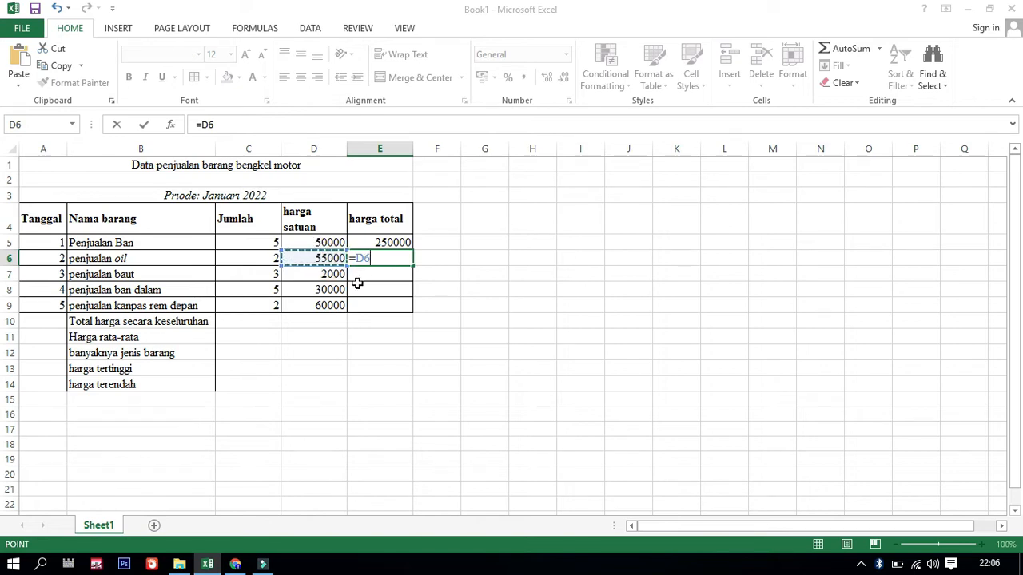
type("*")
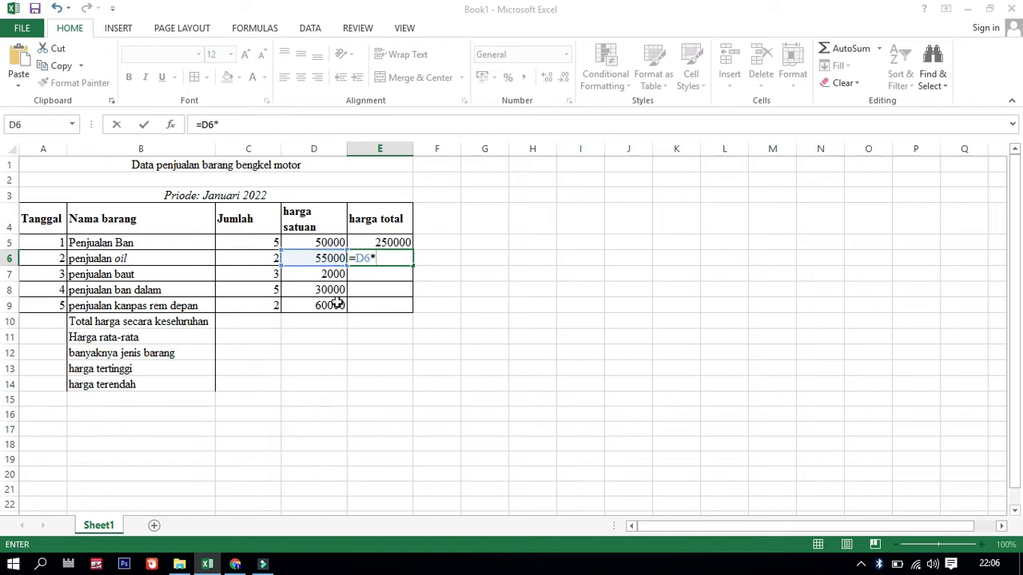
left_click(261, 261)
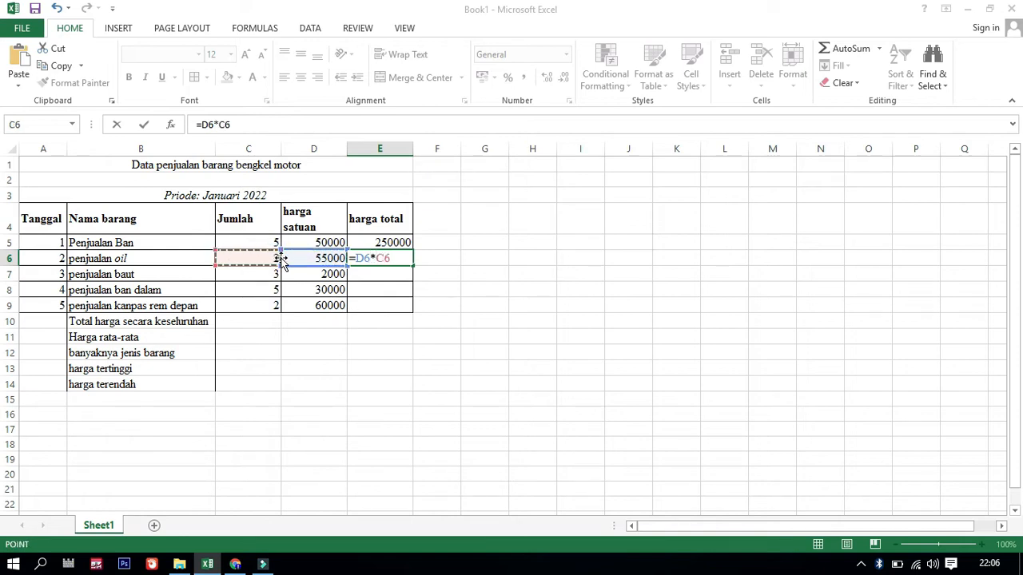
key("Return")
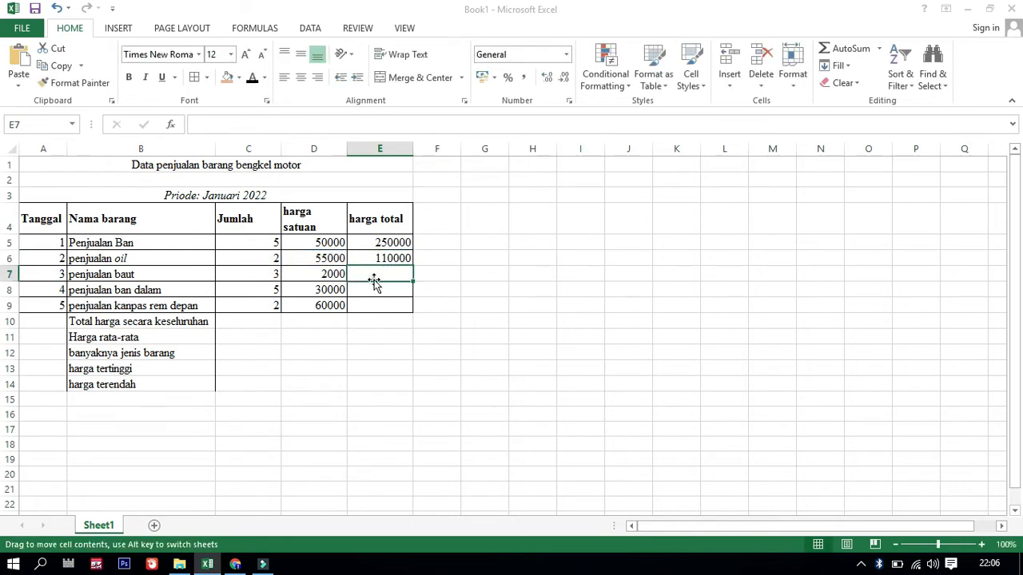
Enter the formula =D7*C7 in cell E7 to calculate the harga total for penjualan baut
type("=")
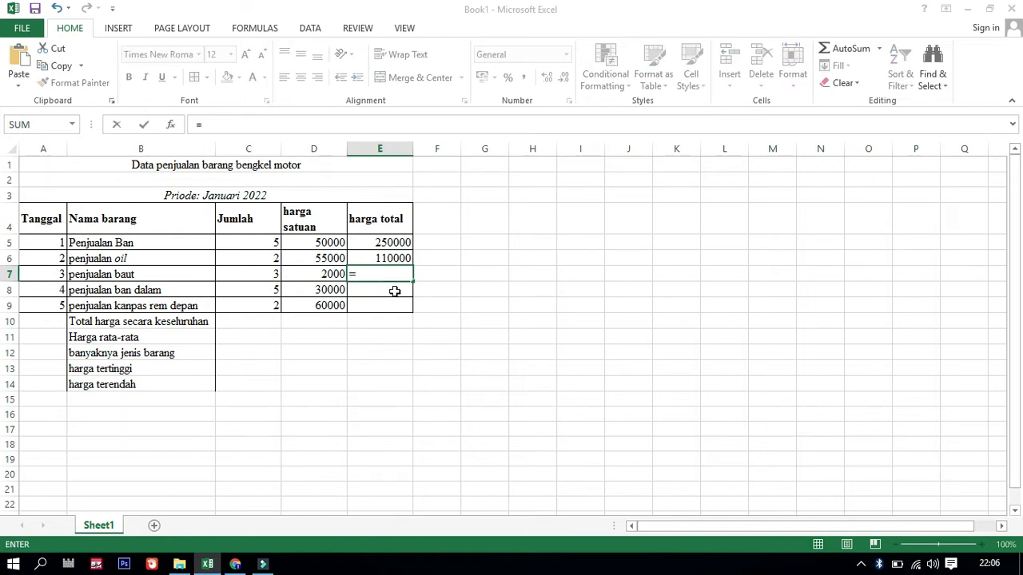
left_click(332, 273)
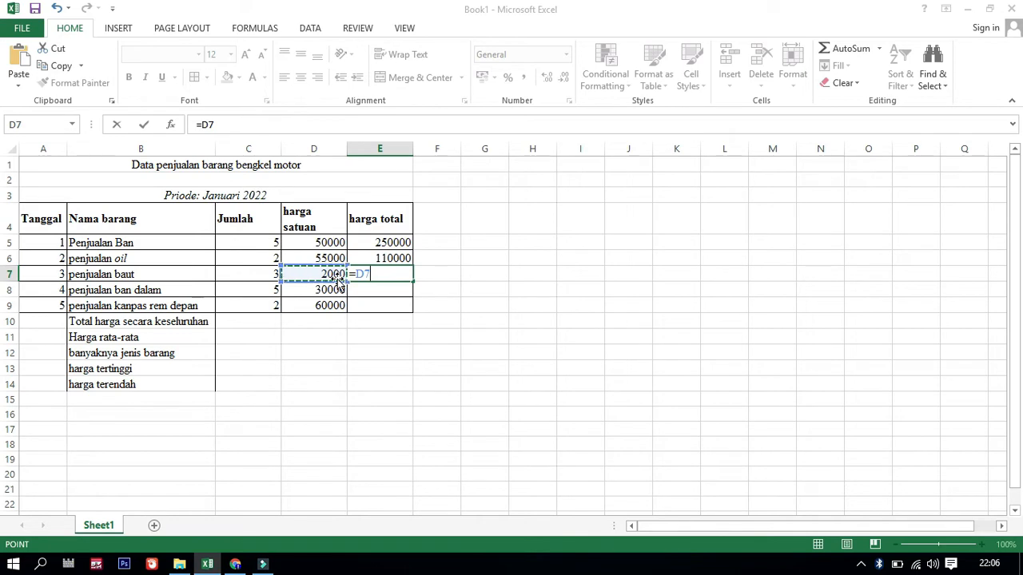
type("*")
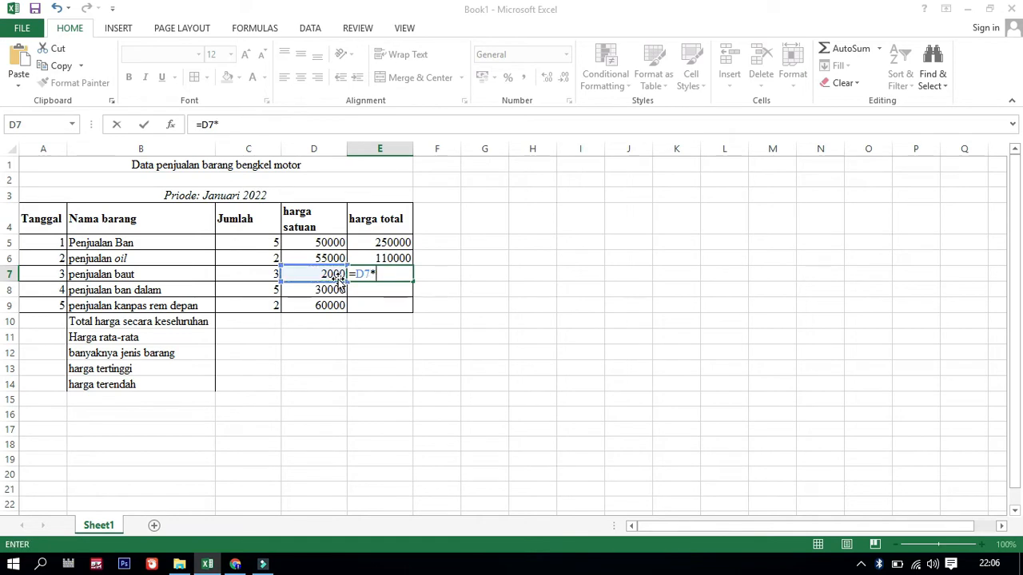
left_click(264, 276)
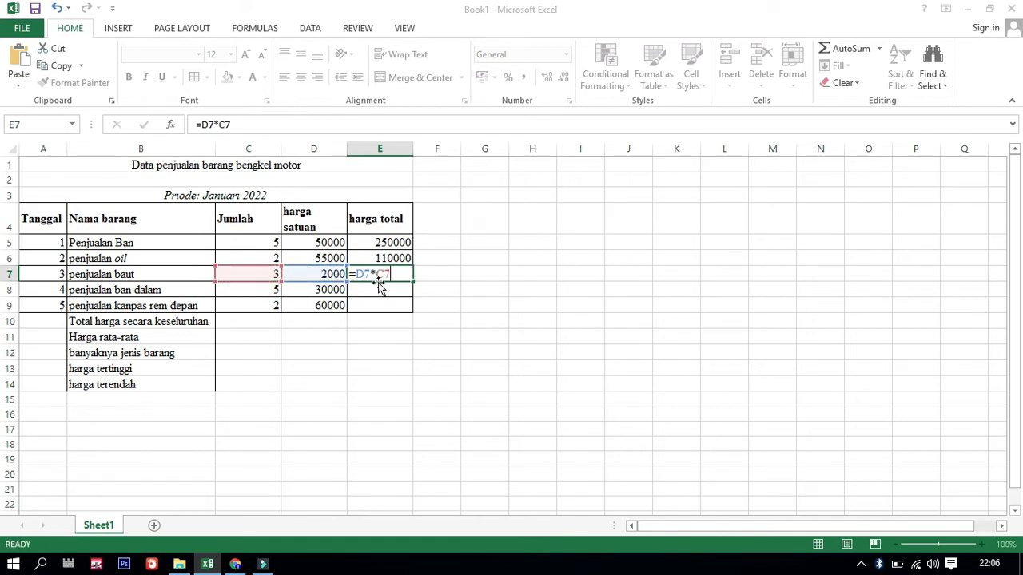
key("Return")
Enter the formula =C8*D8 in cell E8 to calculate the harga total for penjualan ban dalam
left_click(392, 289)
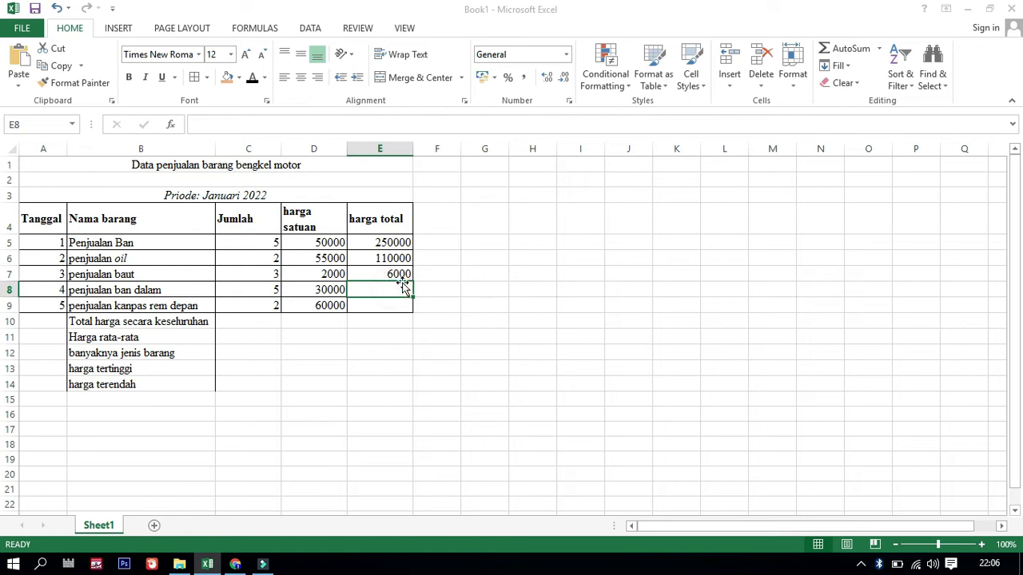
type("=")
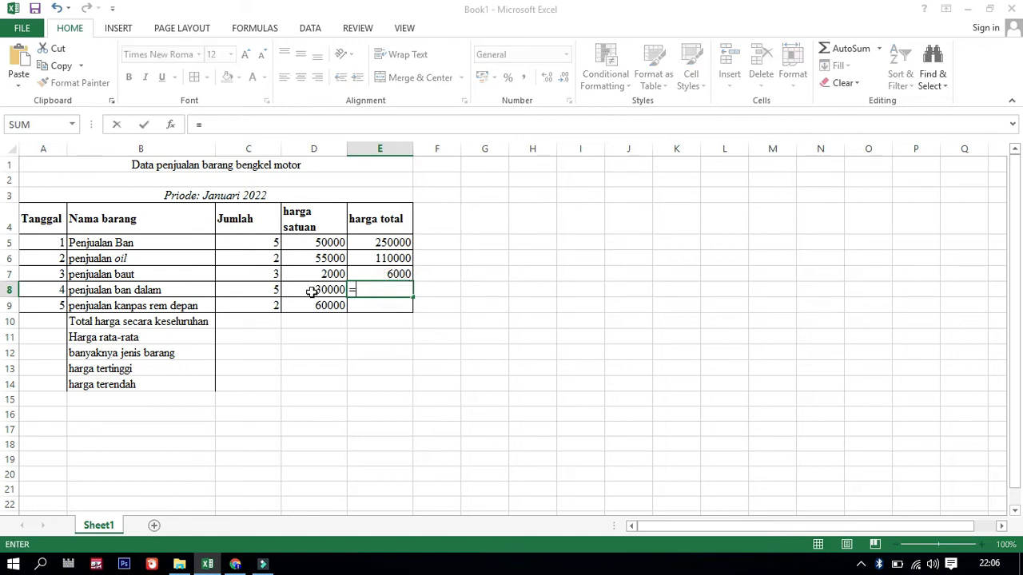
left_click(252, 290)
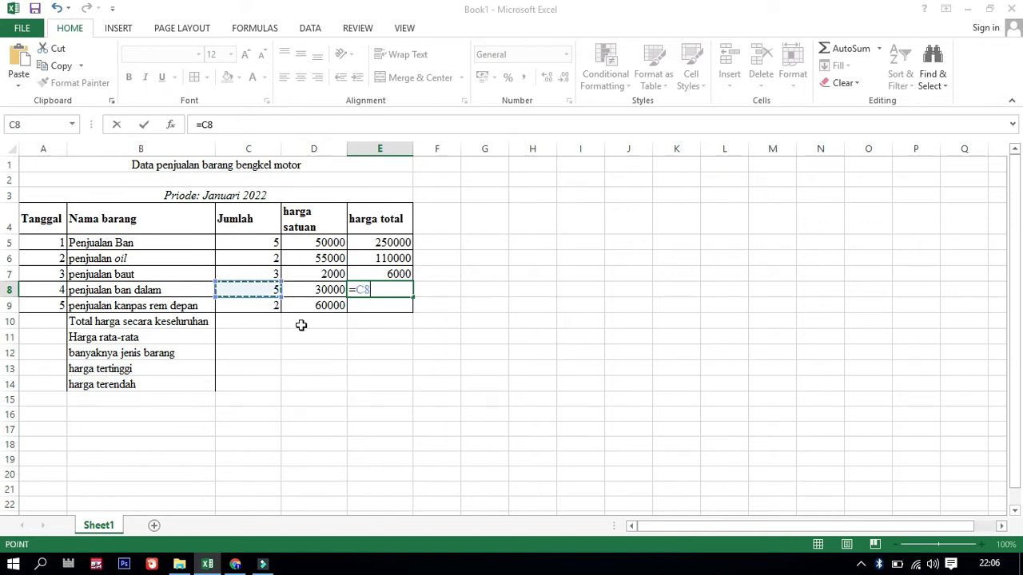
type("*")
left_click(316, 294)
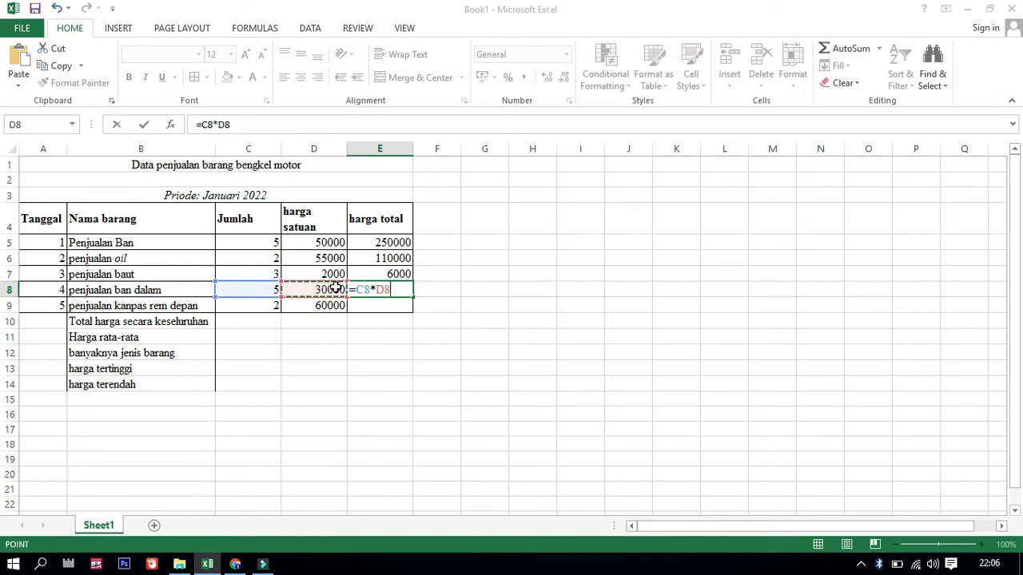
key("Return")
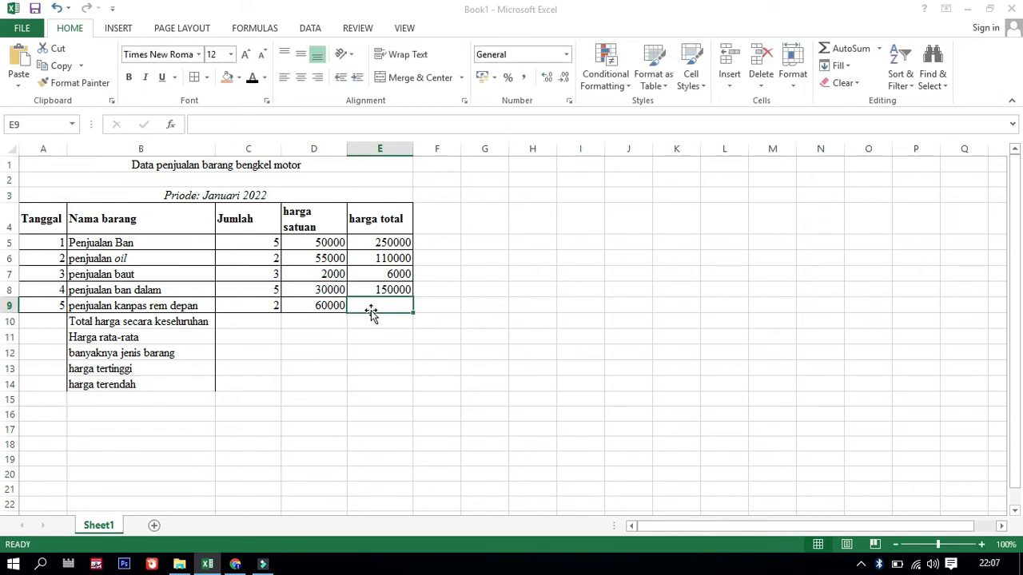
Enter the formula =C9*D9 in cell E9 to calculate the harga total for penjualan kanpas rem depan
type("=")
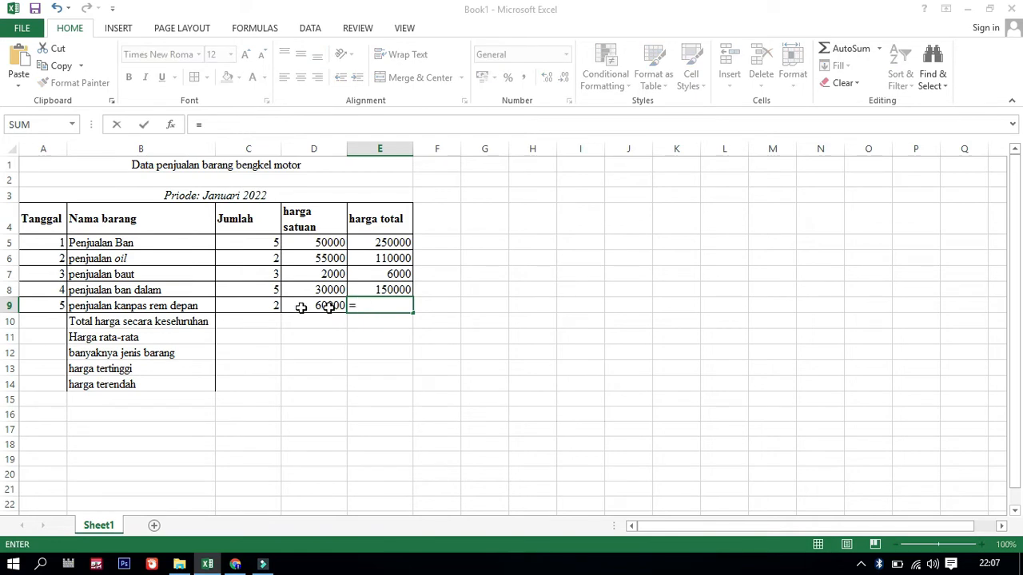
left_click(263, 306)
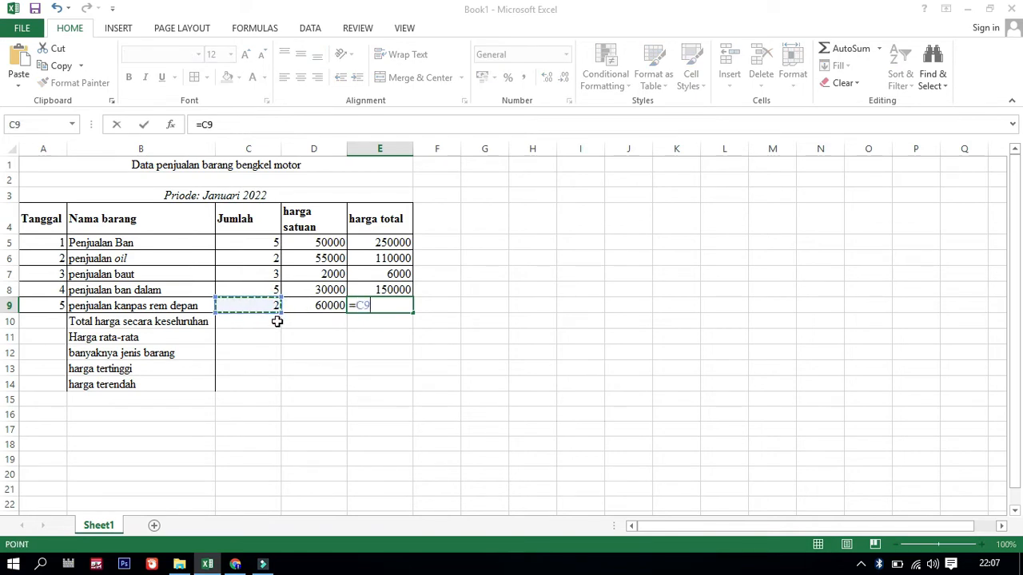
type("*")
left_click(322, 307)
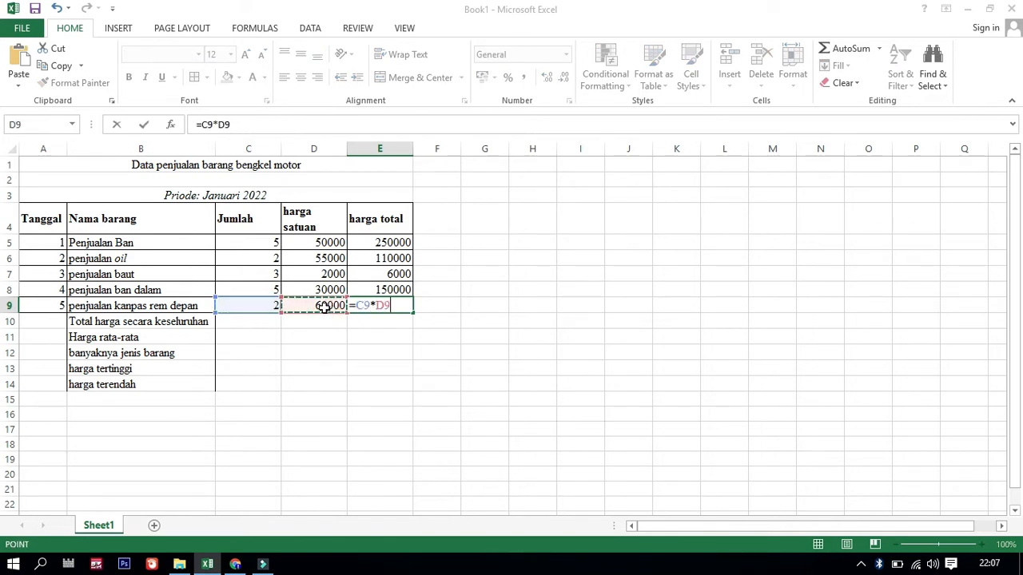
key("Return")
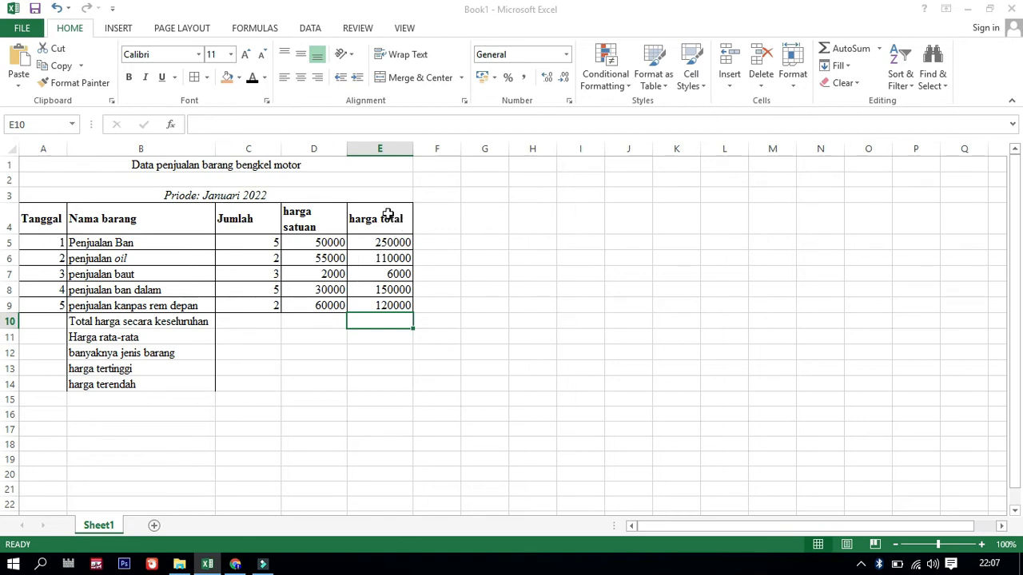
left_click(264, 336)
left_click(261, 322)
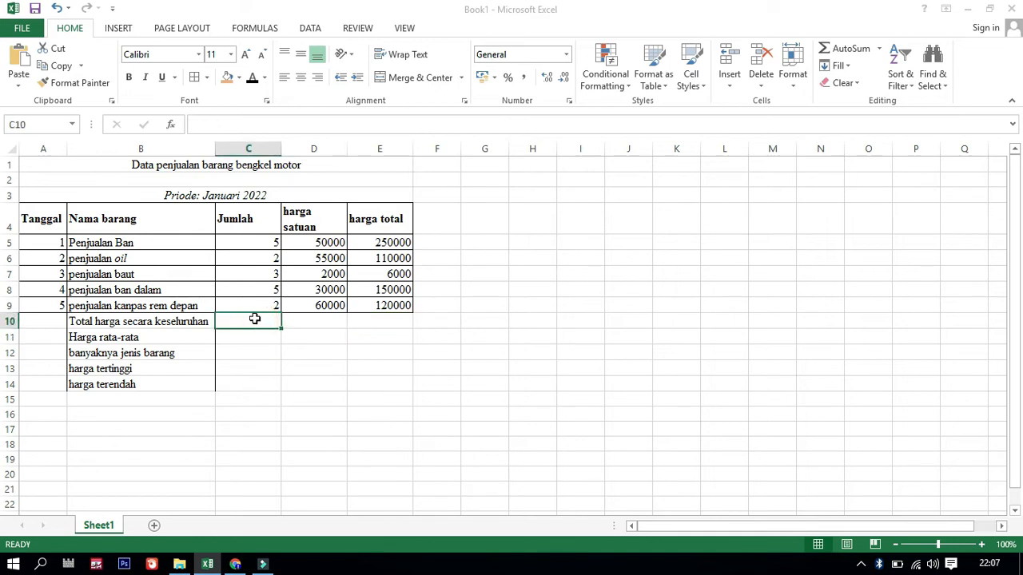
left_click(328, 328)
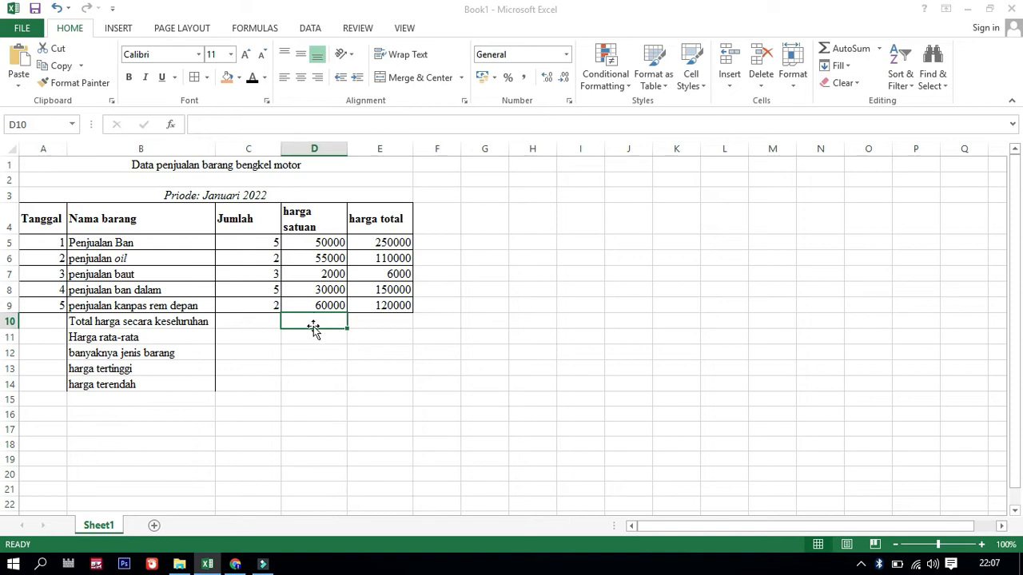
left_click(255, 324)
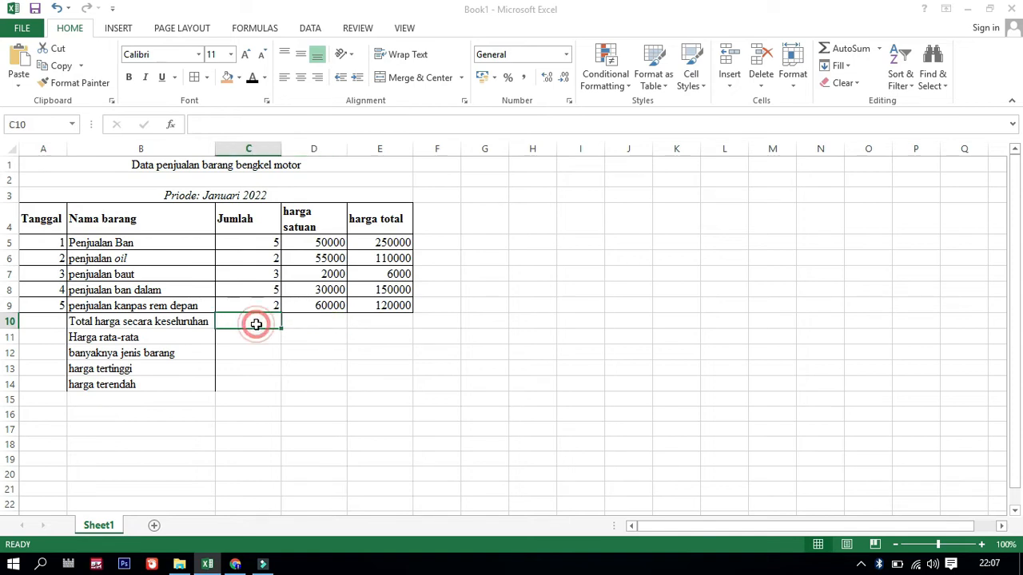
left_click(381, 322)
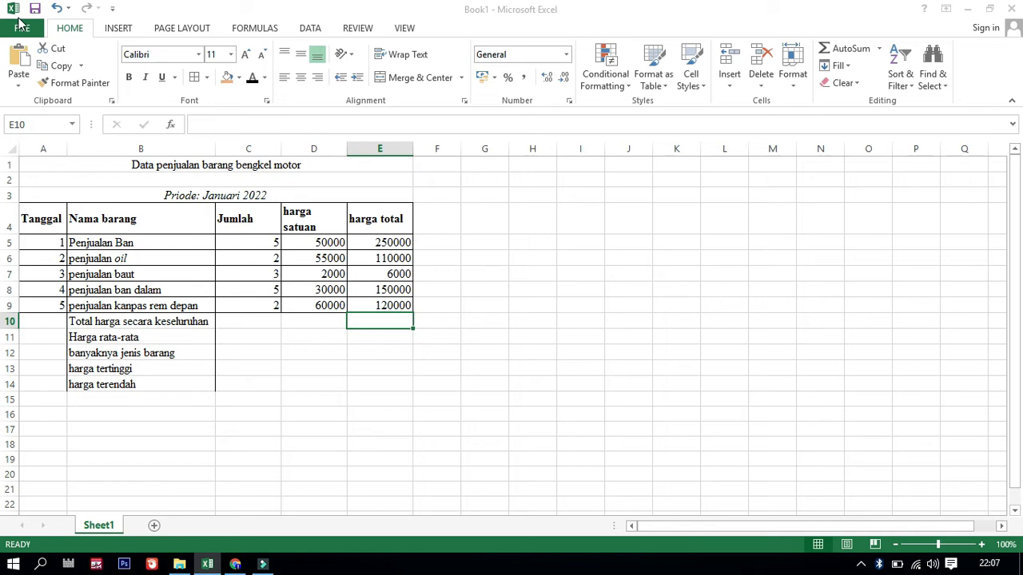
Enter =SUM(E5:E9) in cell C10 to add up the whole harga total column as the Total harga secara keseluruhan
left_click(238, 323)
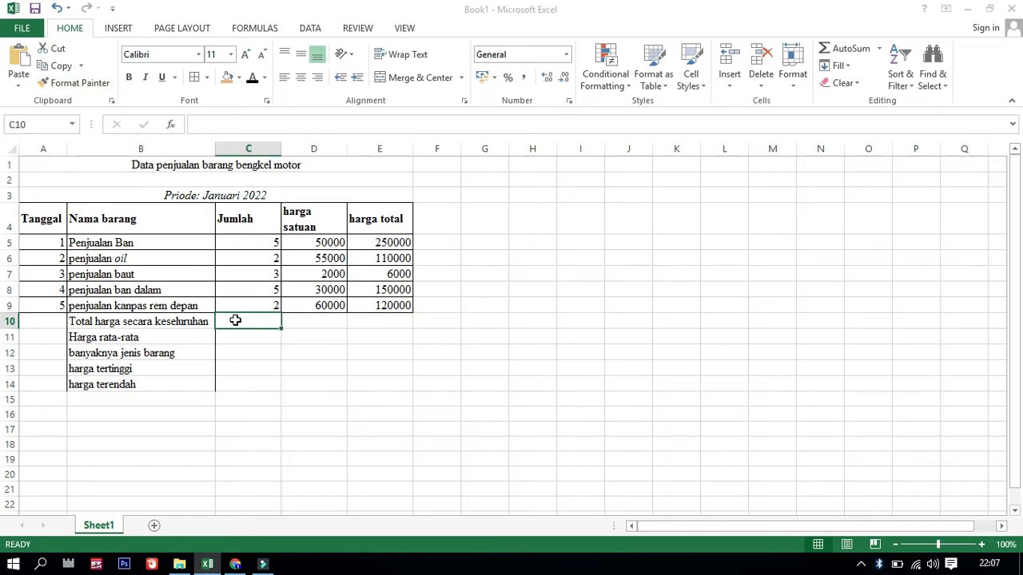
type("=")
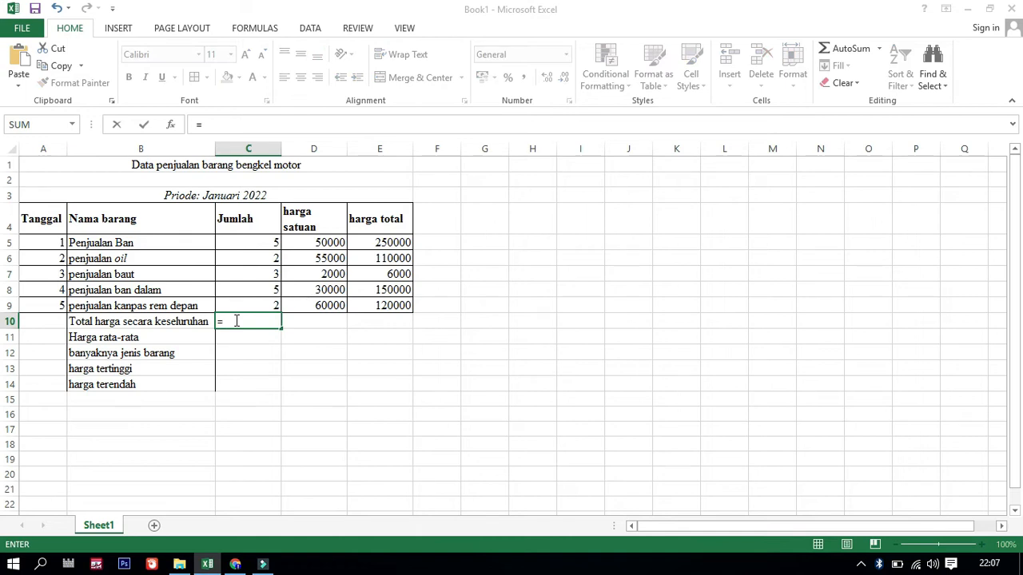
type("sum")
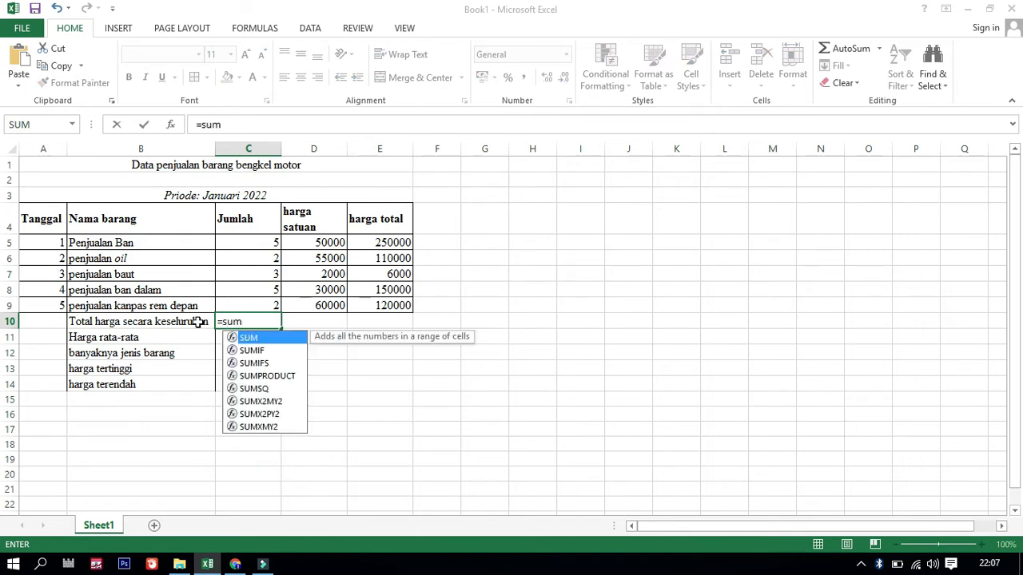
double_click(265, 338)
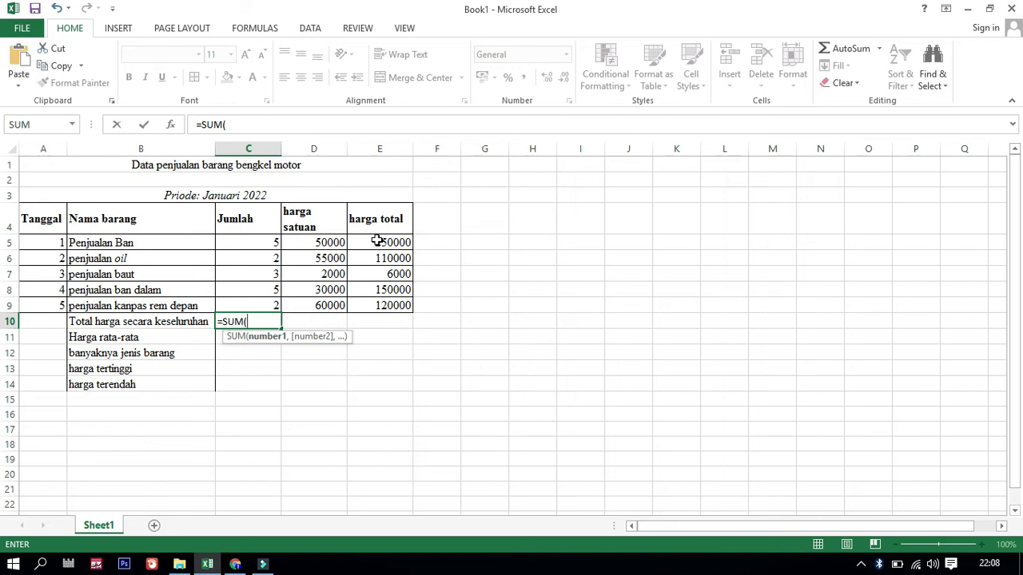
left_click(376, 242)
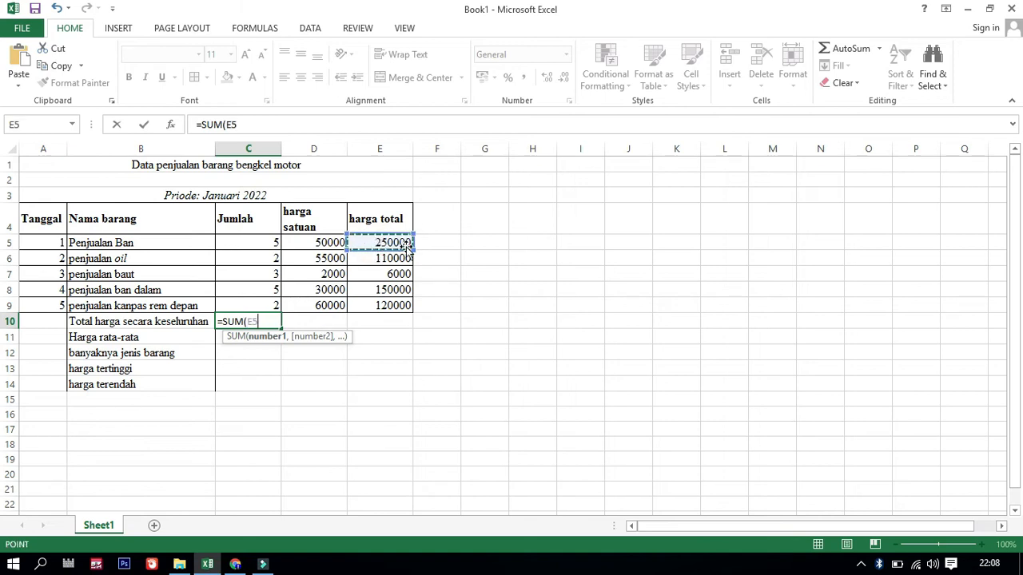
left_click_drag(411, 243, 418, 307)
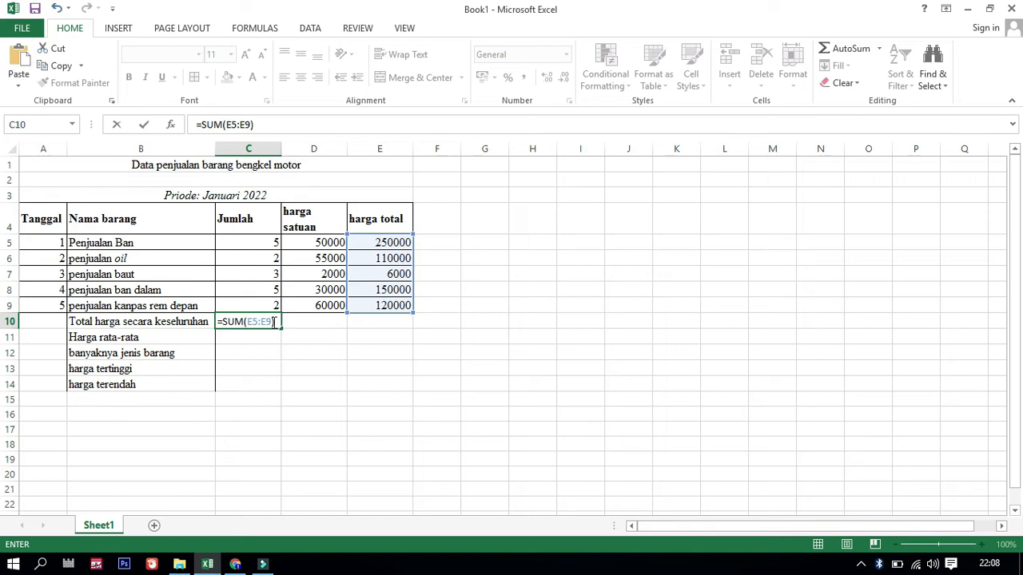
key("Return")
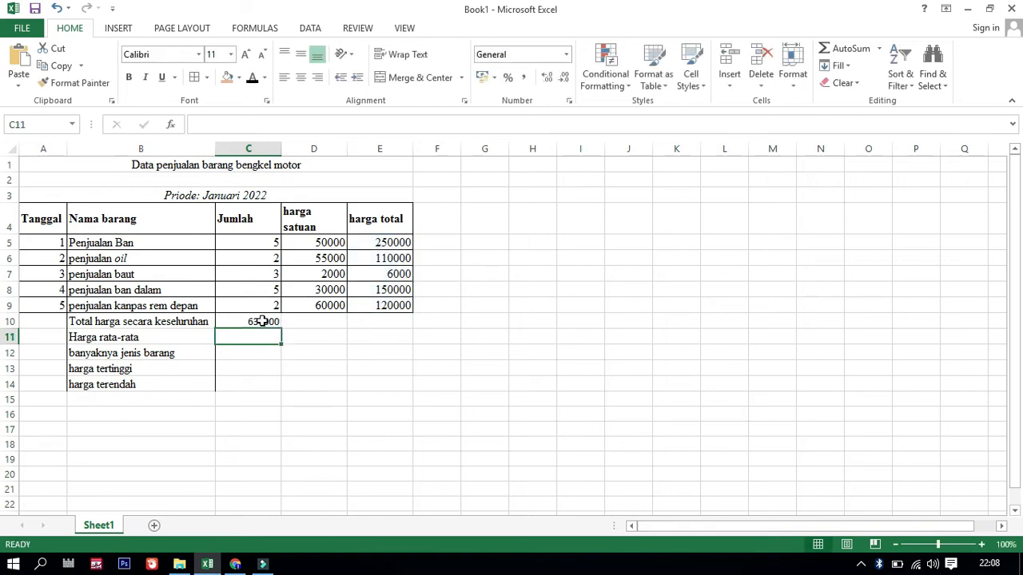
left_click(263, 322)
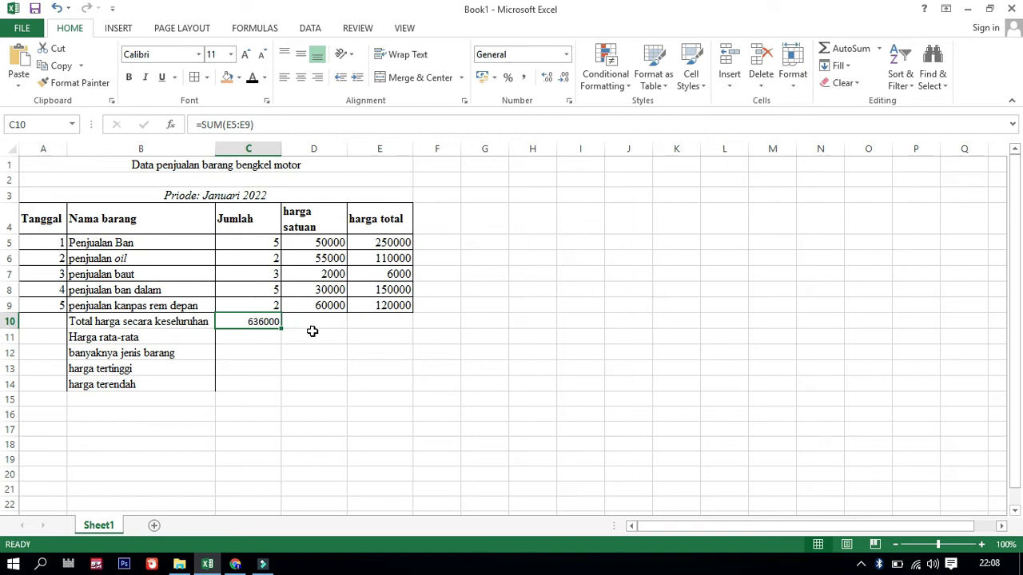
Replace the range sum in cell C10 with =SUM(E5,E7,E9), adding only those three separate harga total cells
left_click(254, 321)
type("=")
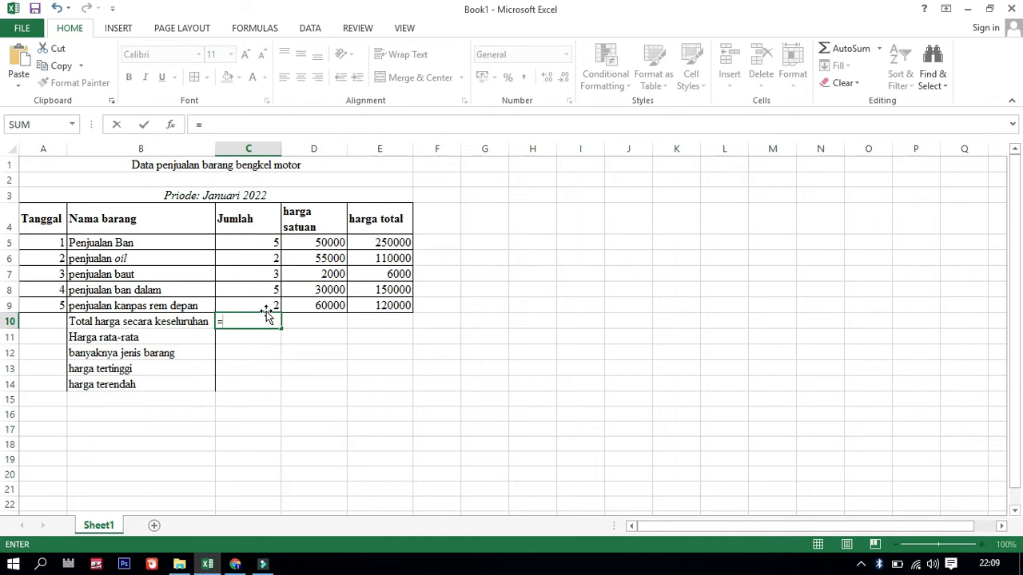
type("sum")
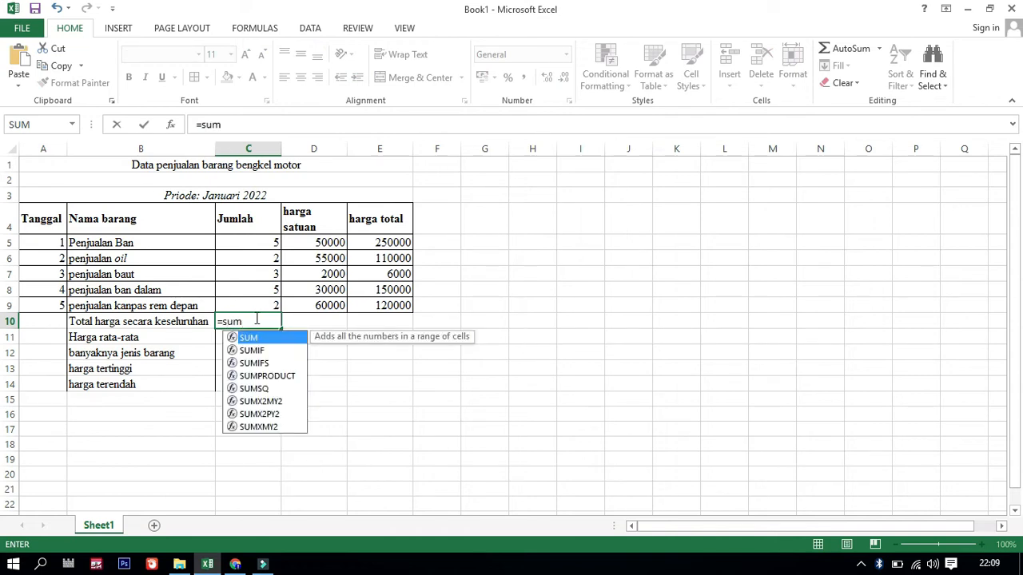
left_click(384, 241)
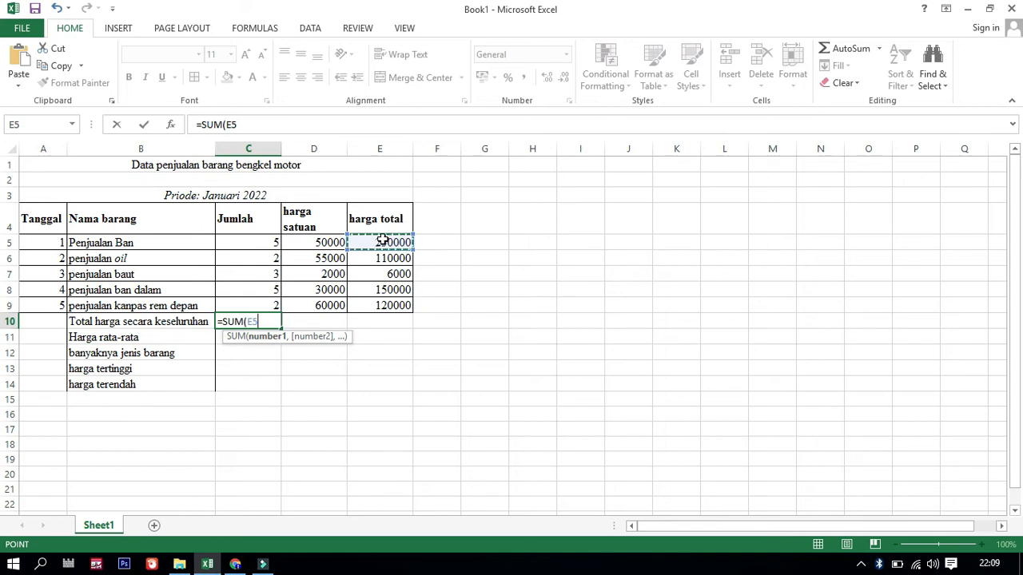
type(",")
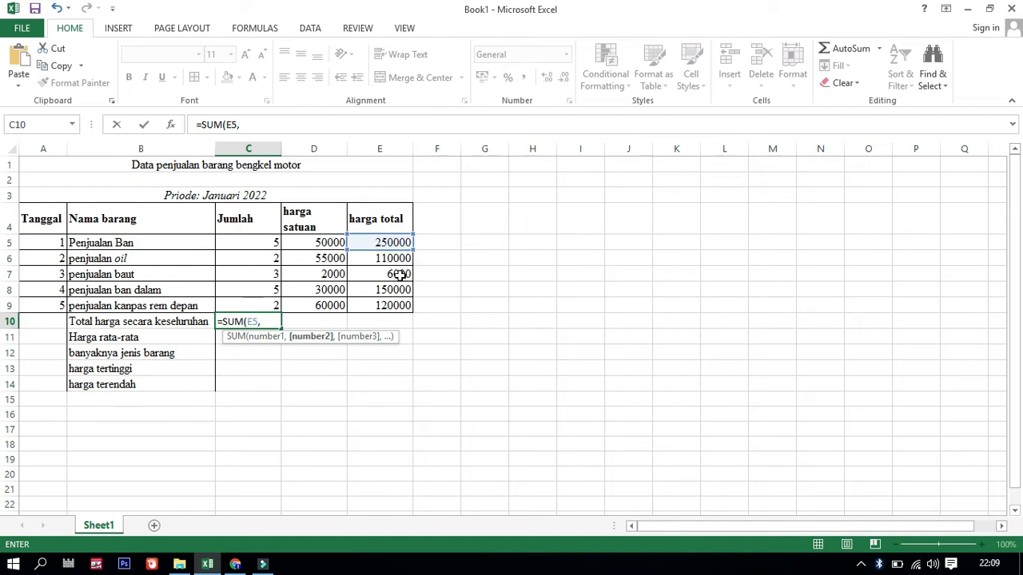
left_click(398, 274)
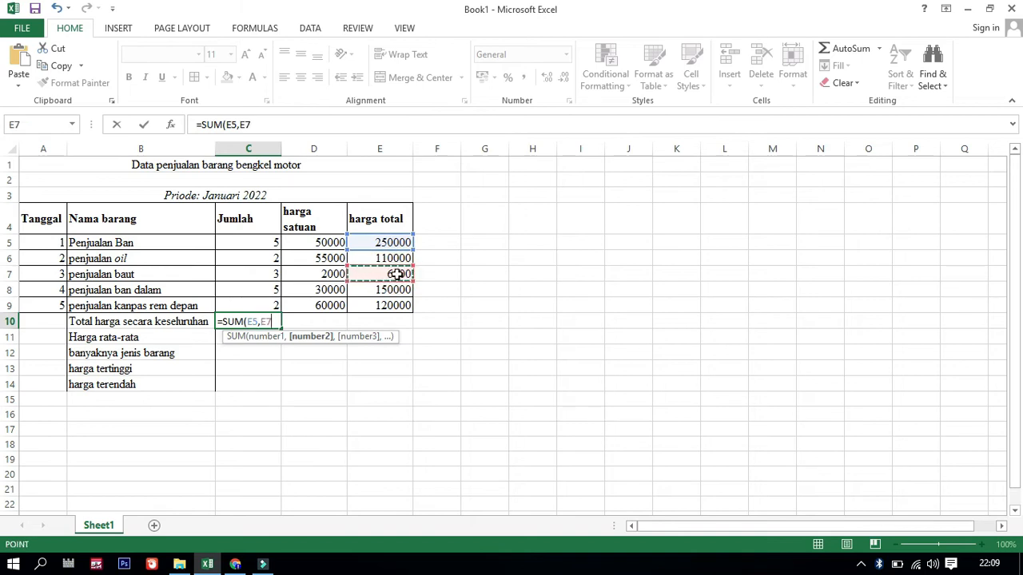
type(",")
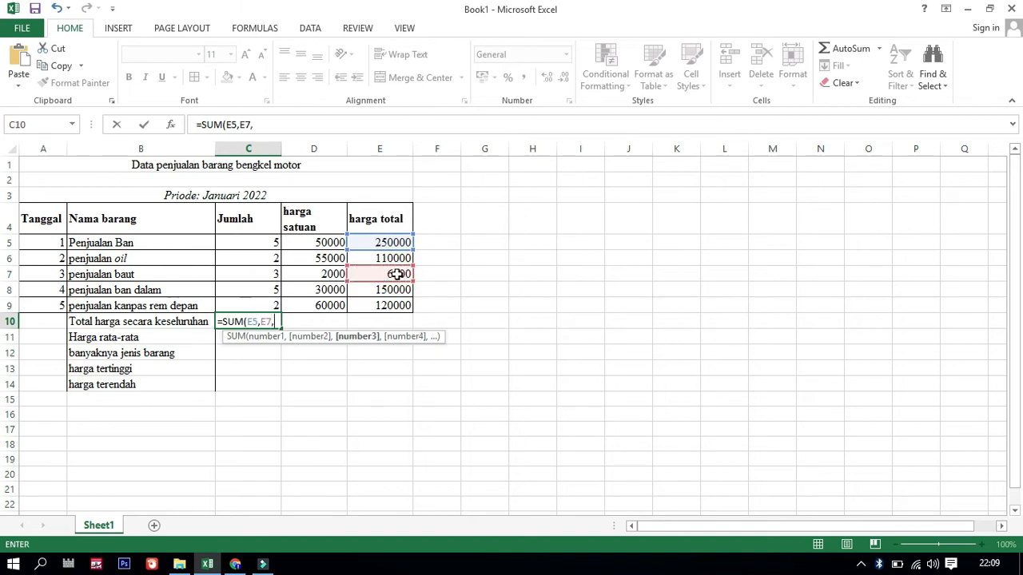
left_click(392, 304)
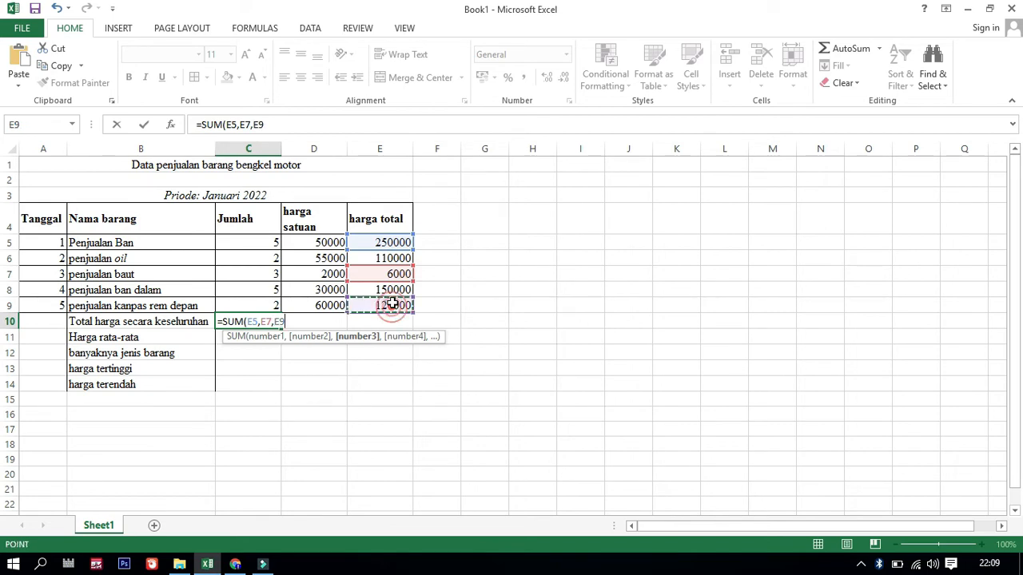
type(")")
key("Return")
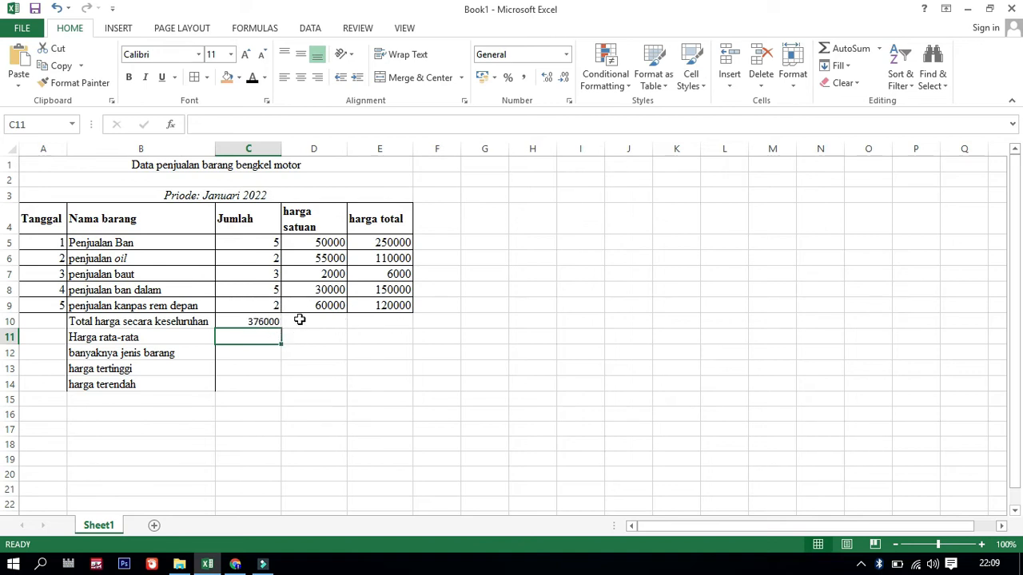
Replace the formula in cell C10 with =SUM(E5:E9) to total the entire harga total column
left_click(267, 324)
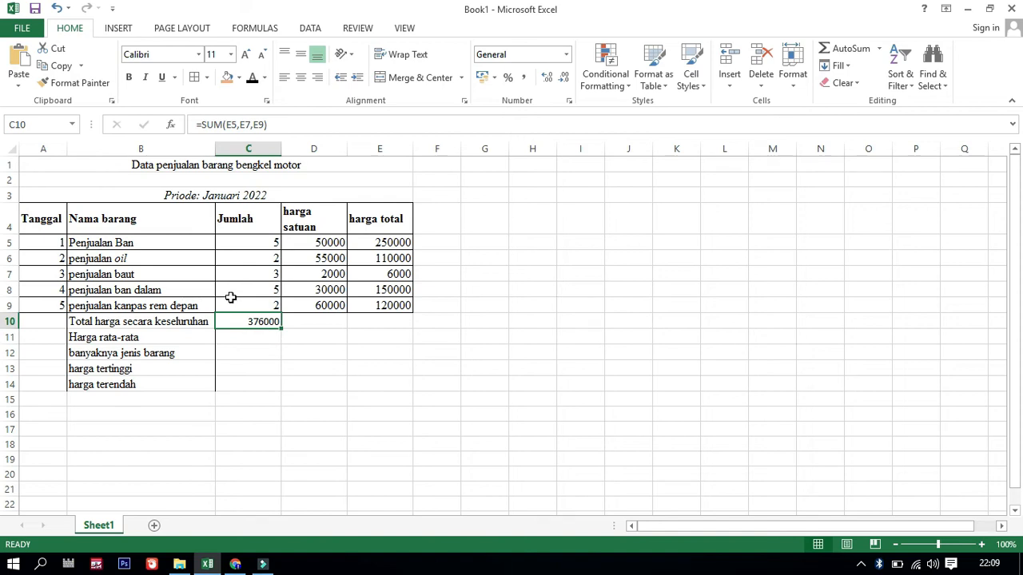
type("=")
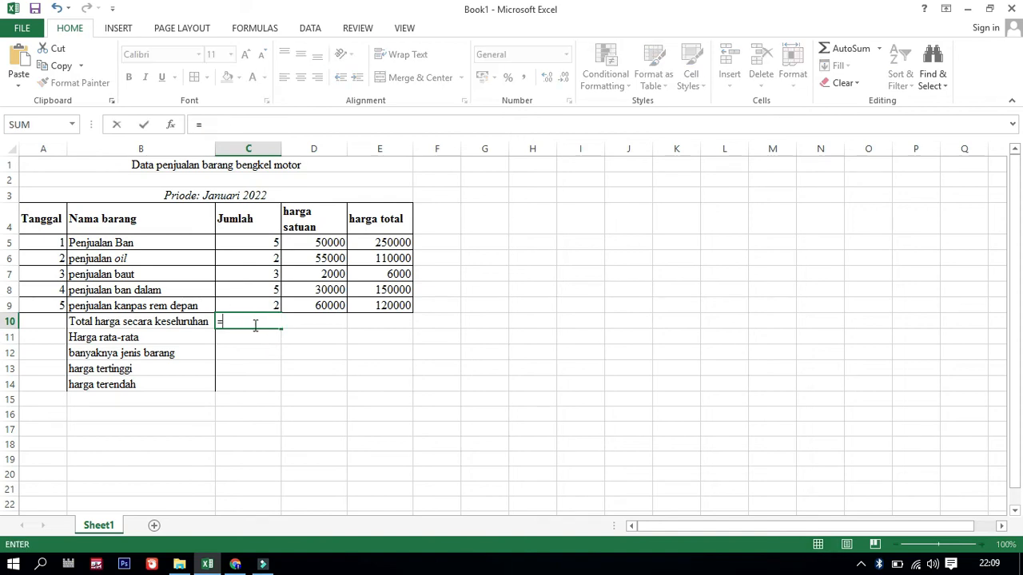
type("sum")
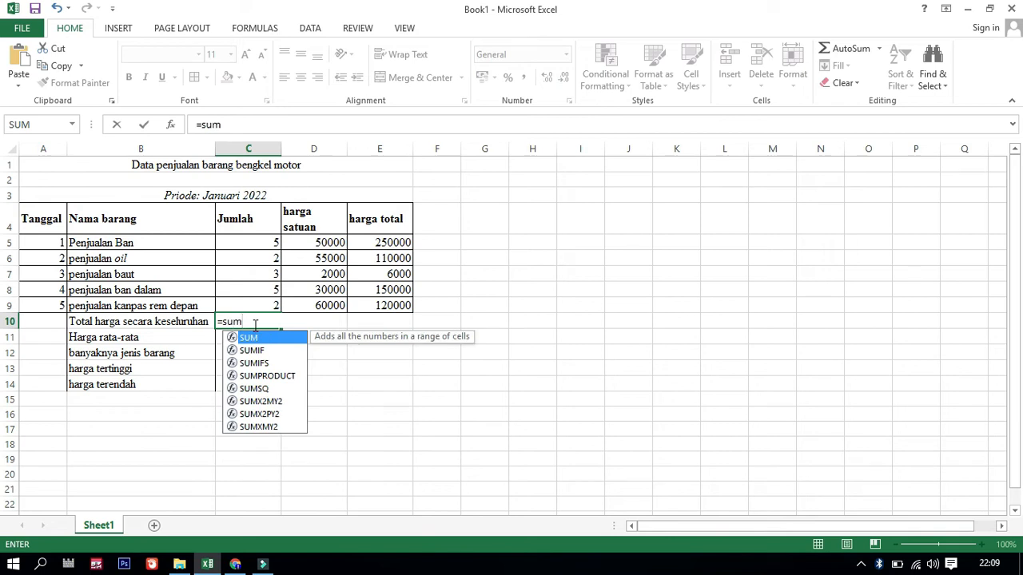
key("Tab")
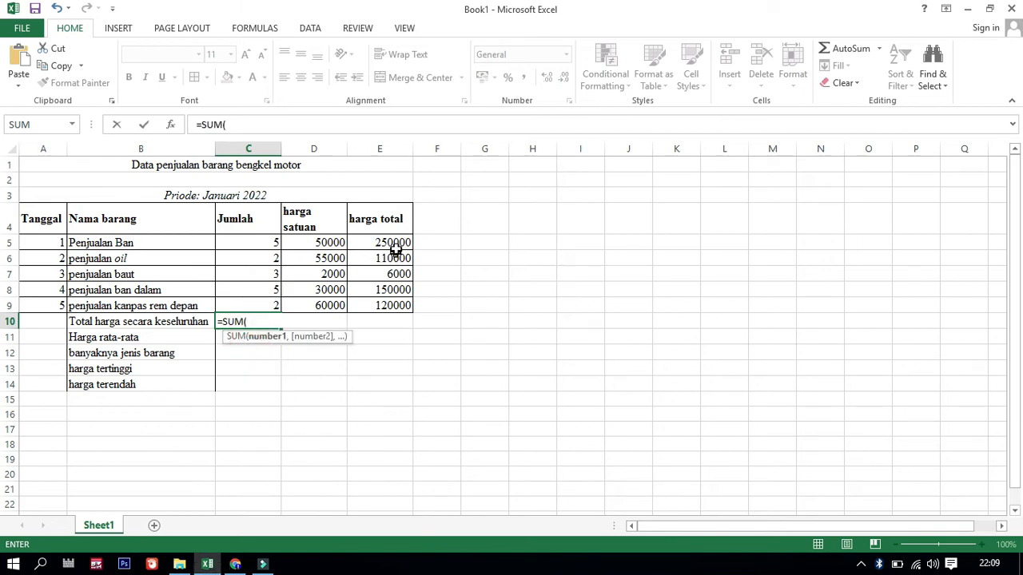
left_click_drag(393, 242, 404, 293)
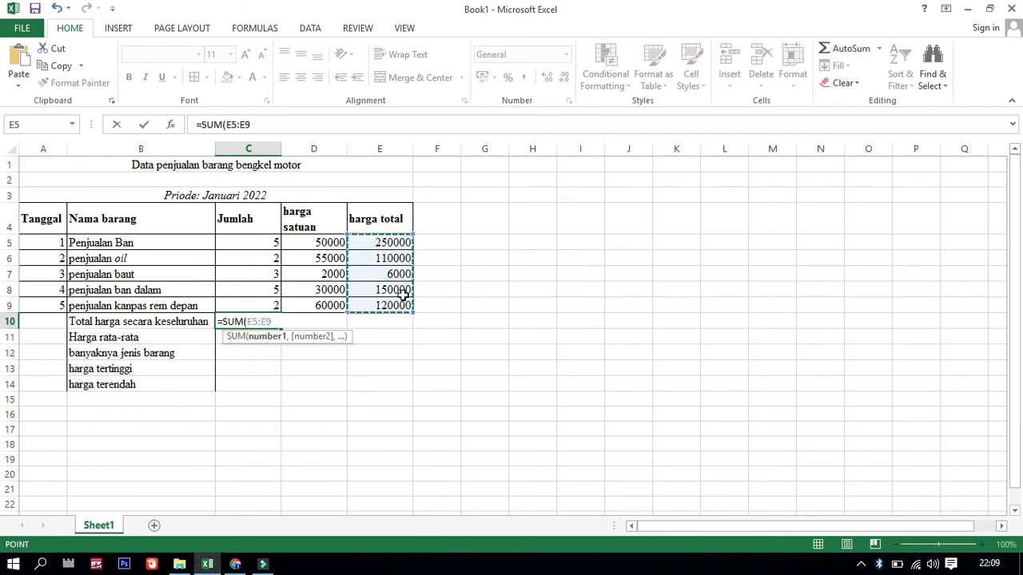
key("Return")
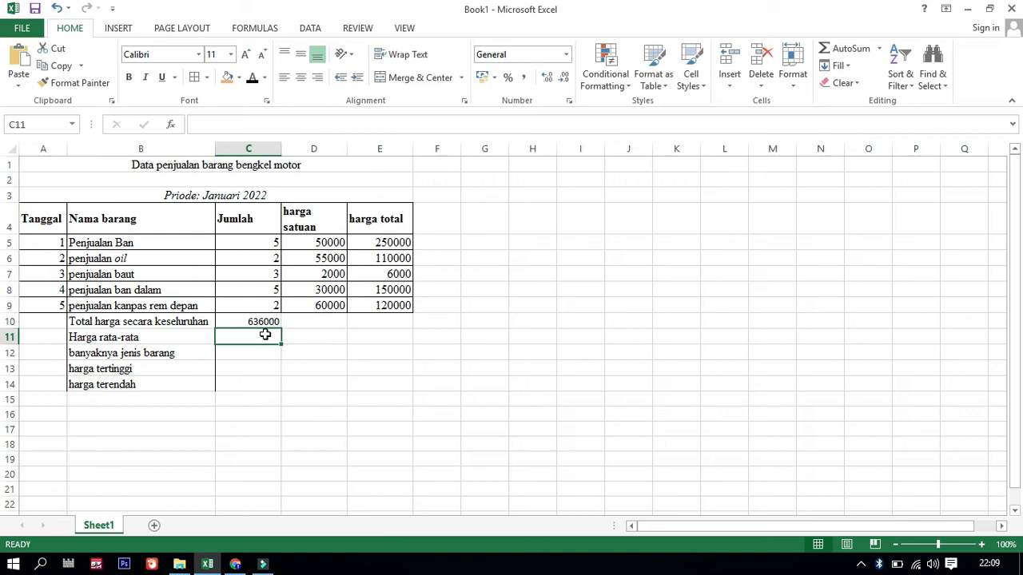
Enter =AVERAGE(E5:E9) in cell C11 to calculate the Harga rata-rata from the harga total column
type("=")
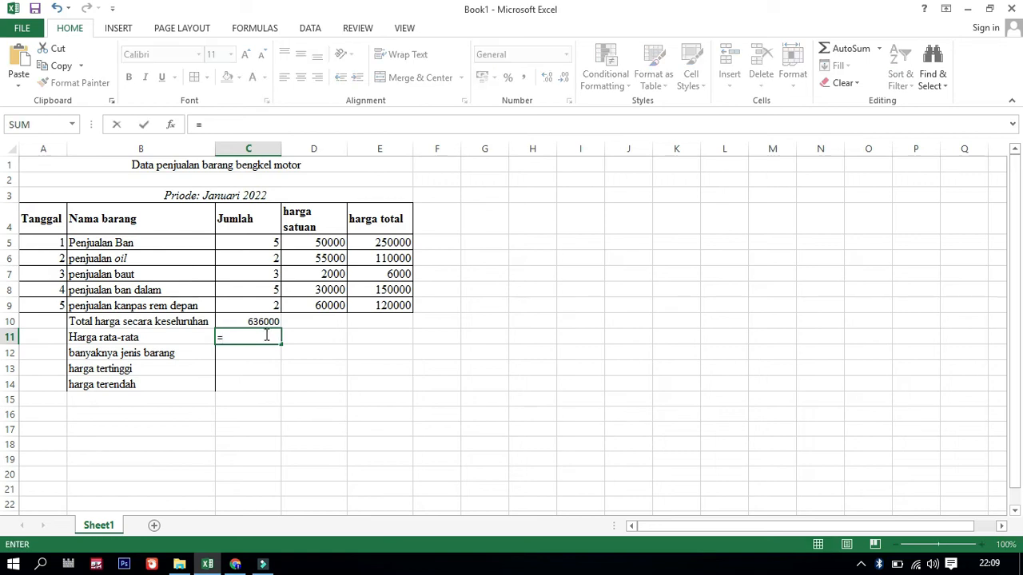
type("ava")
key("BackSpace")
type("e")
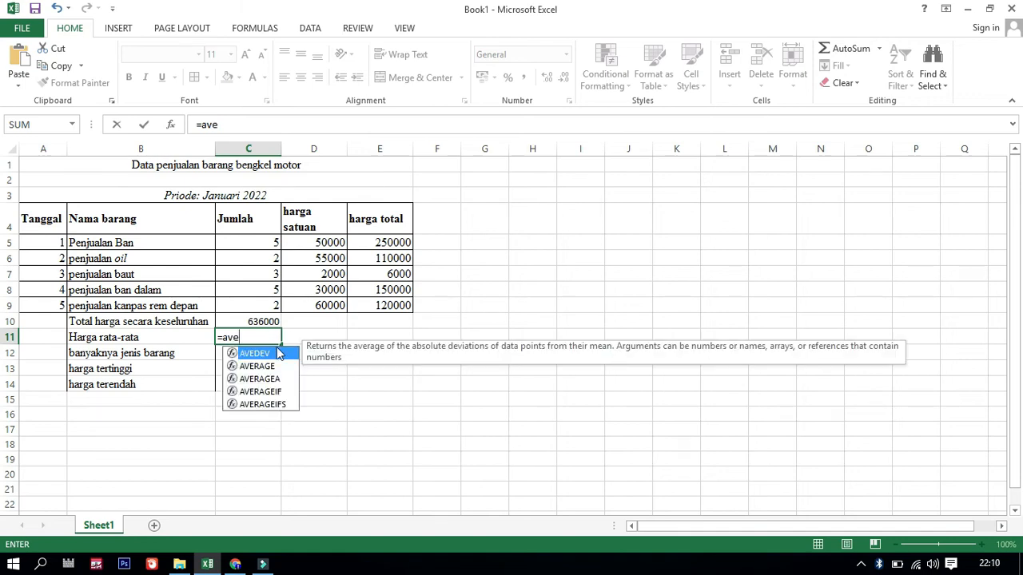
double_click(268, 369)
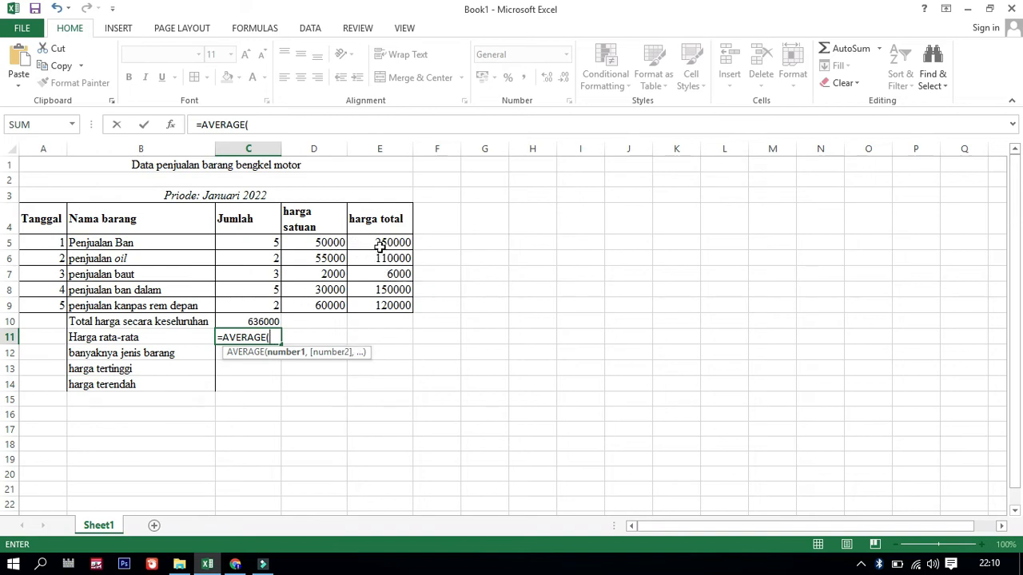
left_click_drag(385, 242, 399, 317)
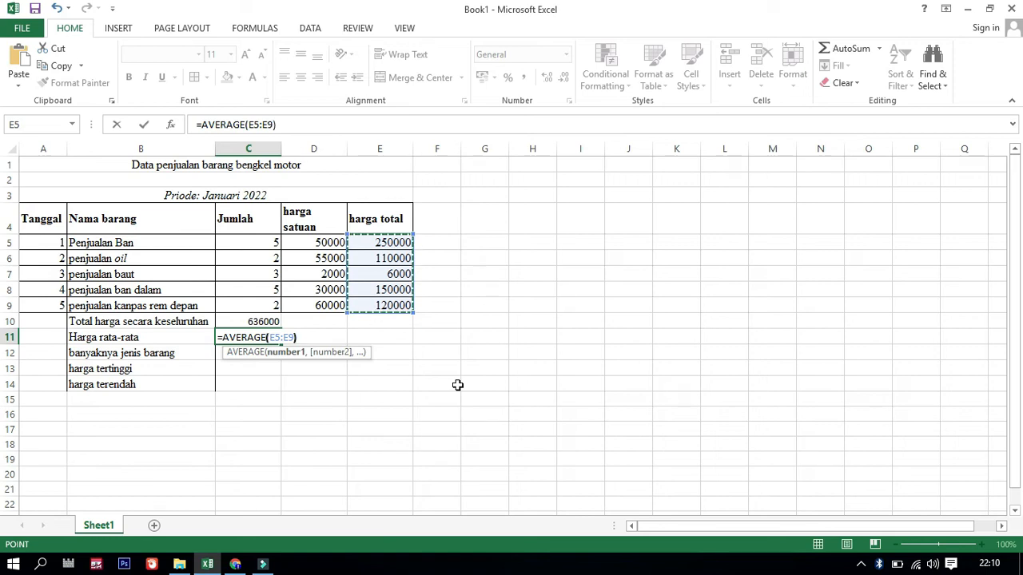
key("Return")
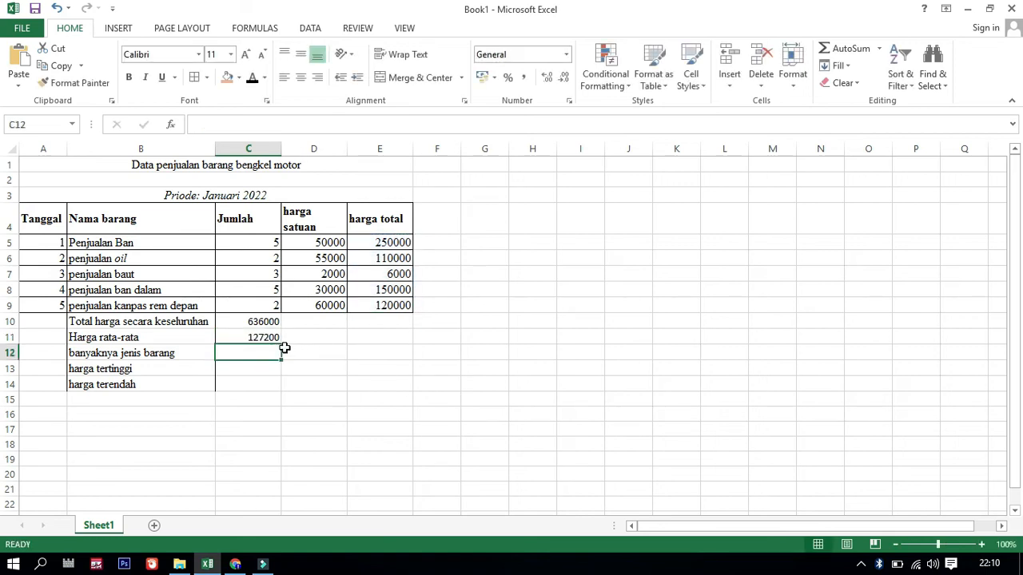
left_click(259, 338)
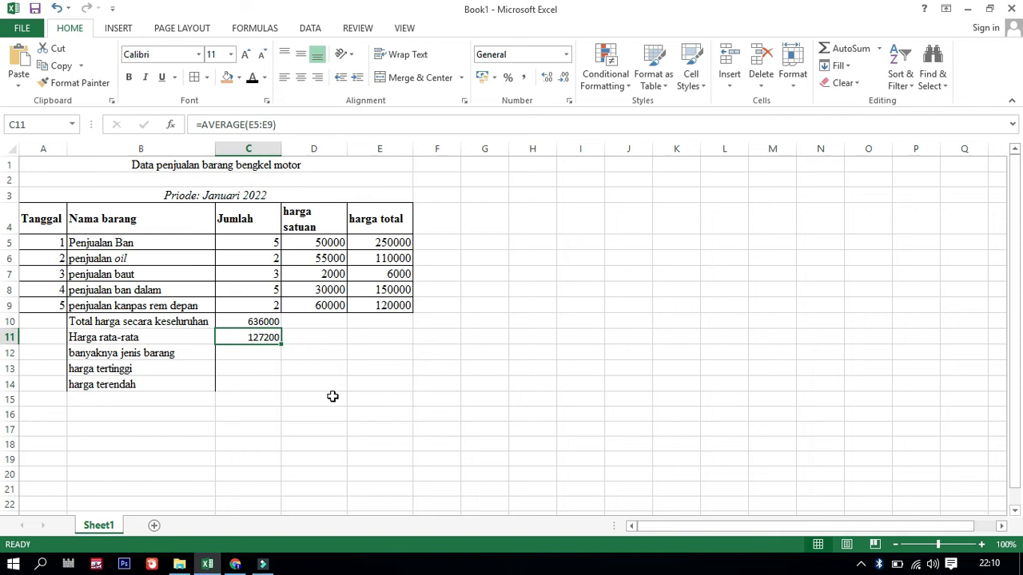
Enter =COUNTA(B5:B9) in cell C12 to count the banyaknya jenis barang from the text entries under Nama barang
left_click(245, 351)
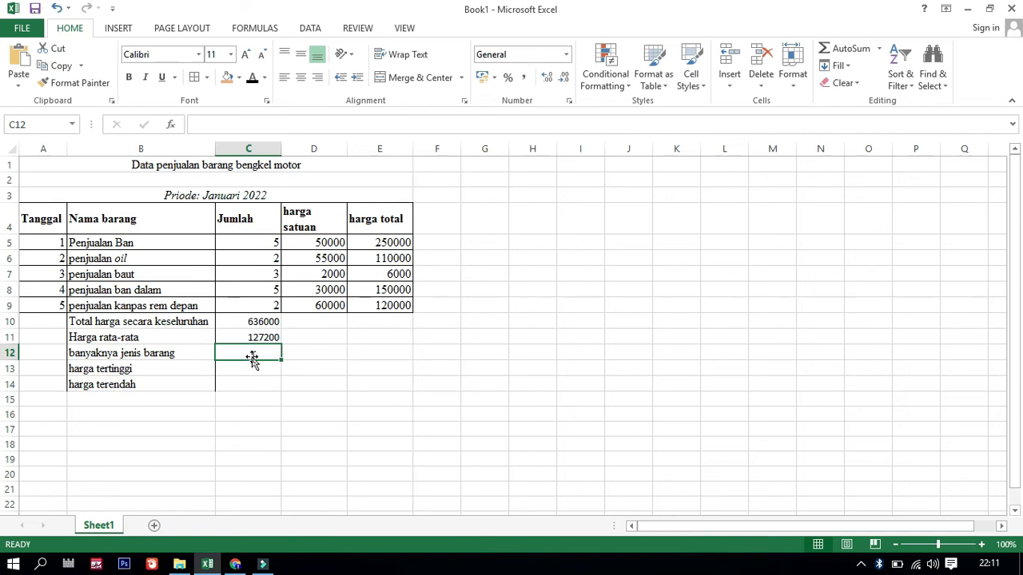
type("=")
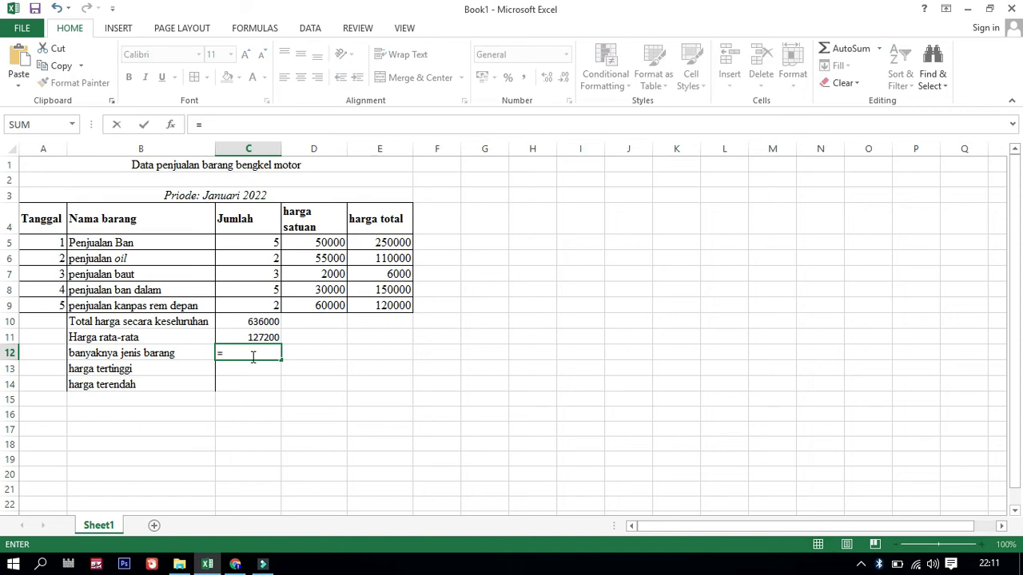
type("cou")
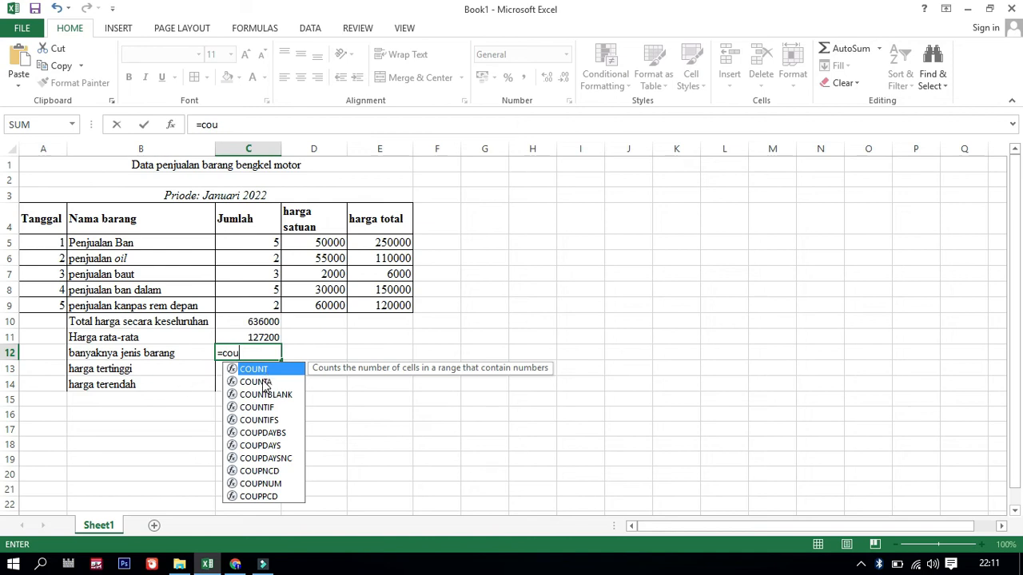
double_click(257, 382)
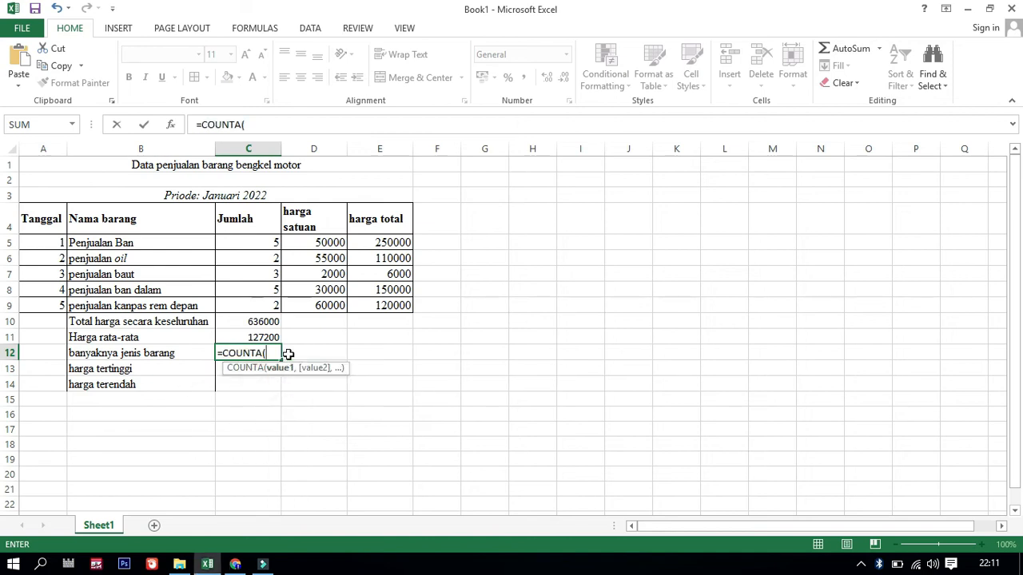
left_click(134, 243)
left_click_drag(134, 242, 148, 307)
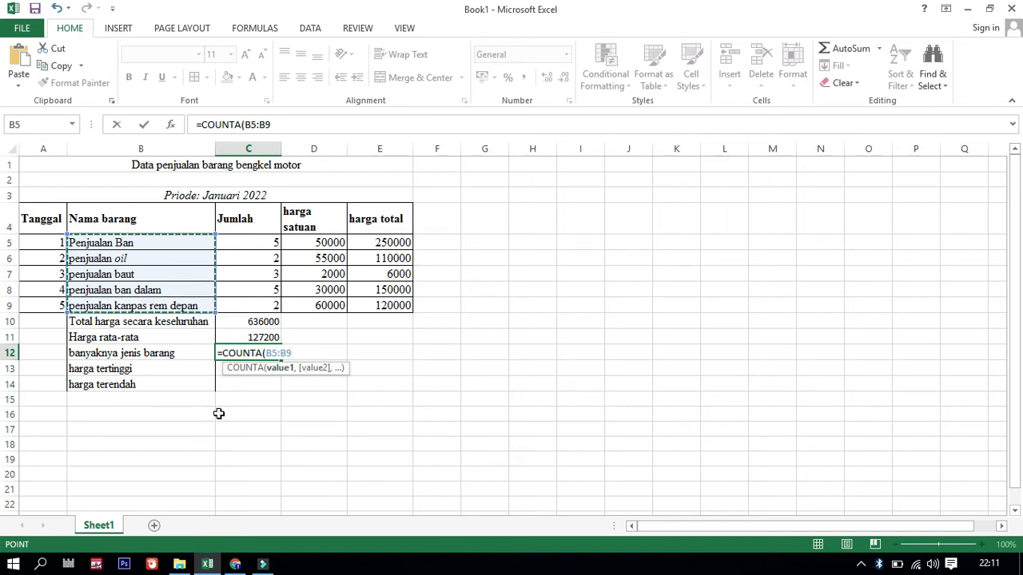
type(")")
key("Return")
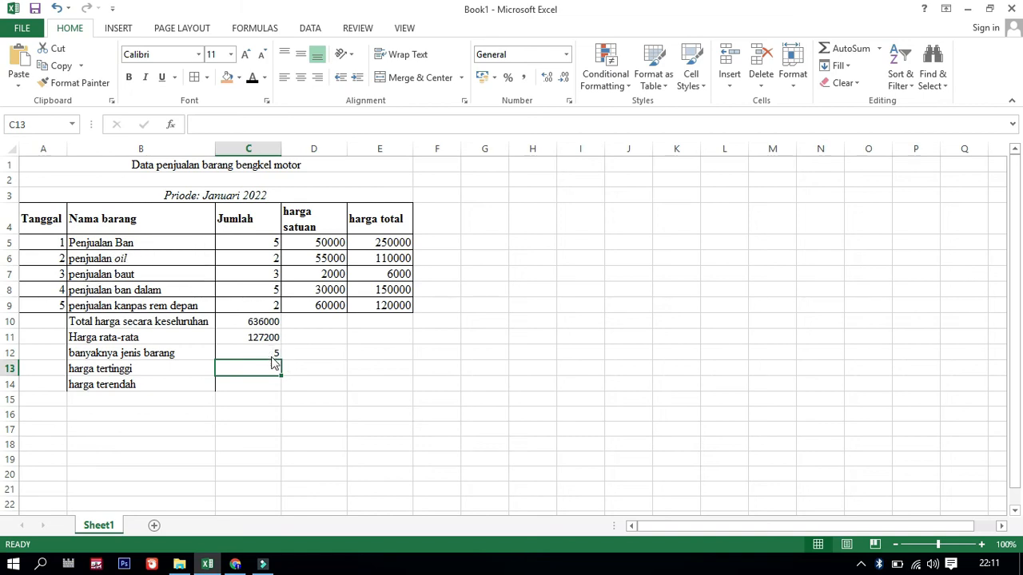
Replace the COUNTA formula in cell C12 with =COUNT(C5:C9), counting the numeric entries in the Jumlah column
left_click(270, 352)
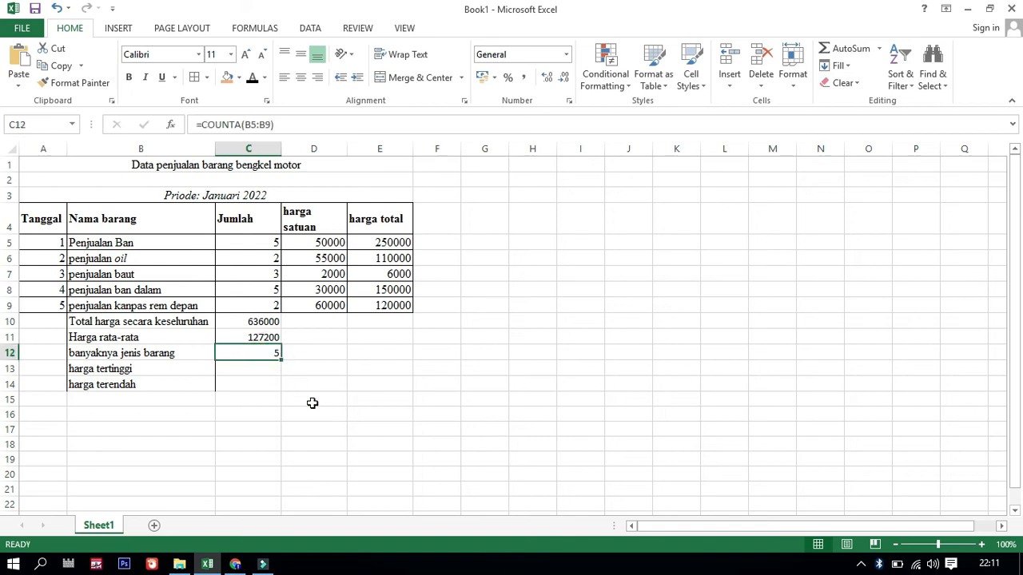
type("=")
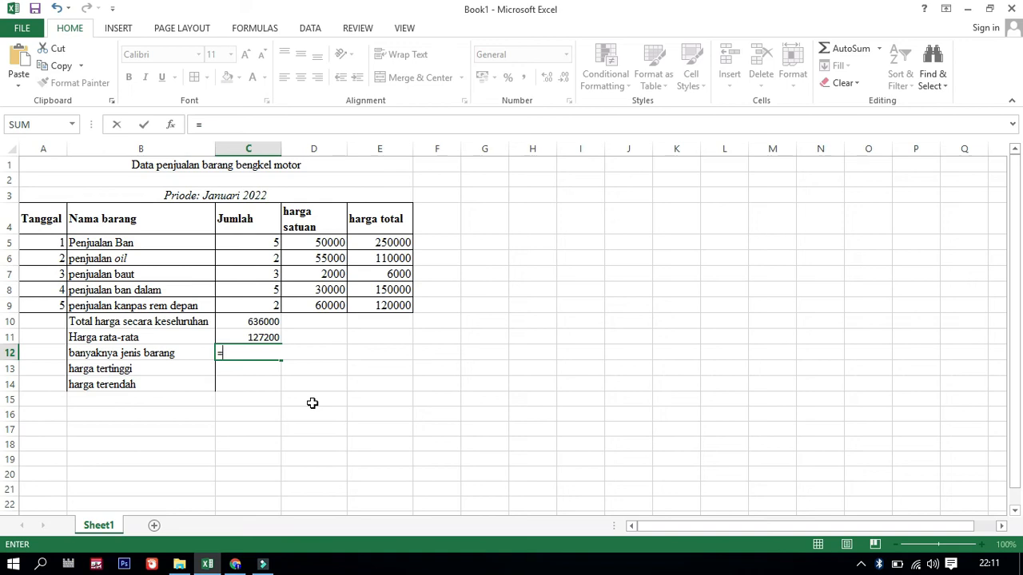
type("coun")
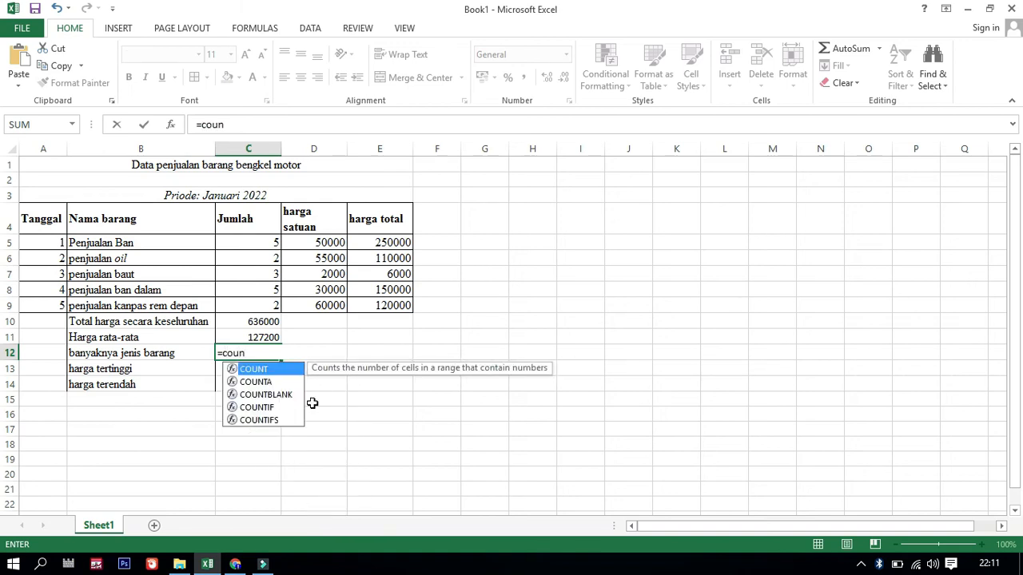
double_click(264, 368)
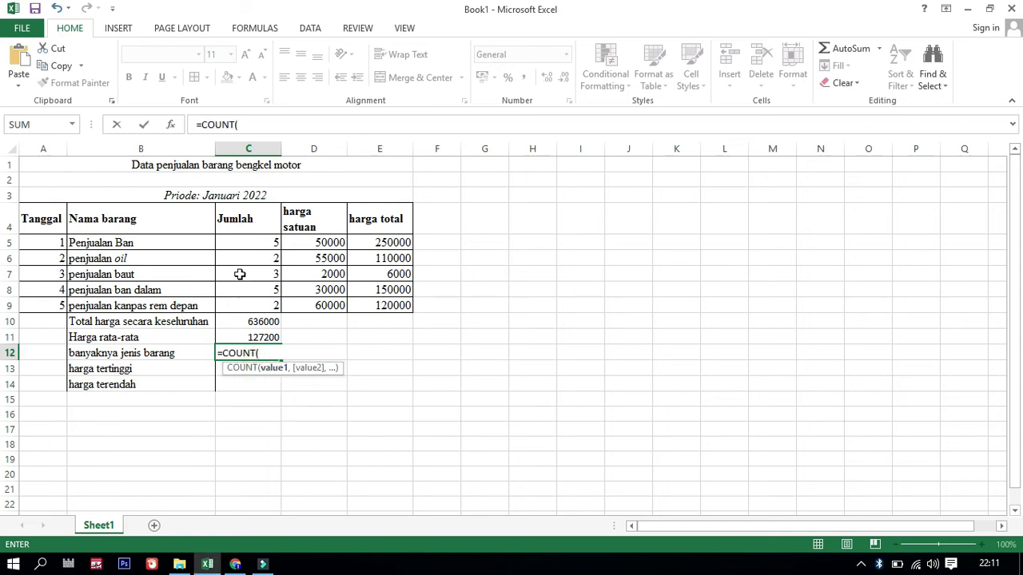
left_click_drag(260, 242, 275, 308)
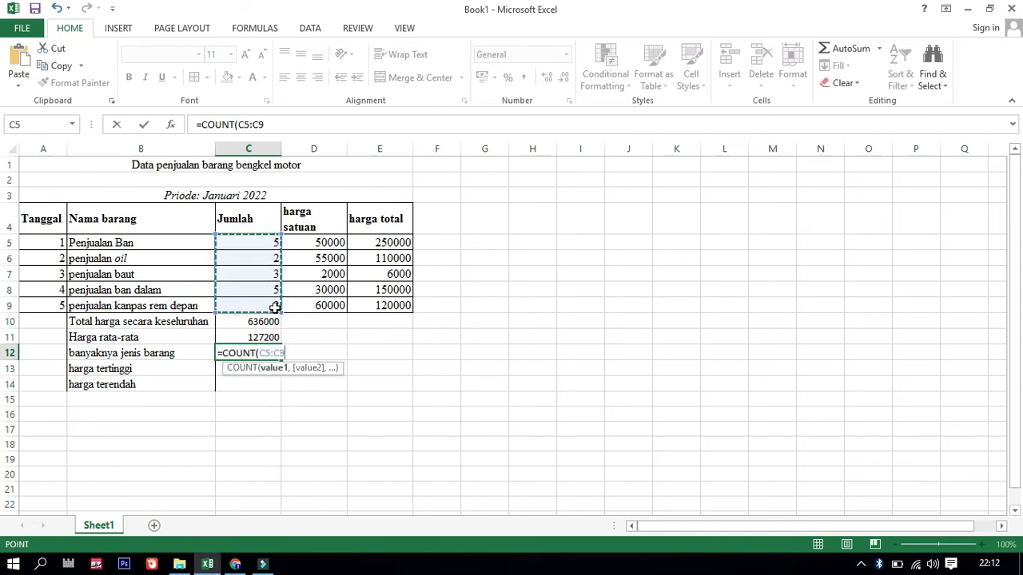
key("Return")
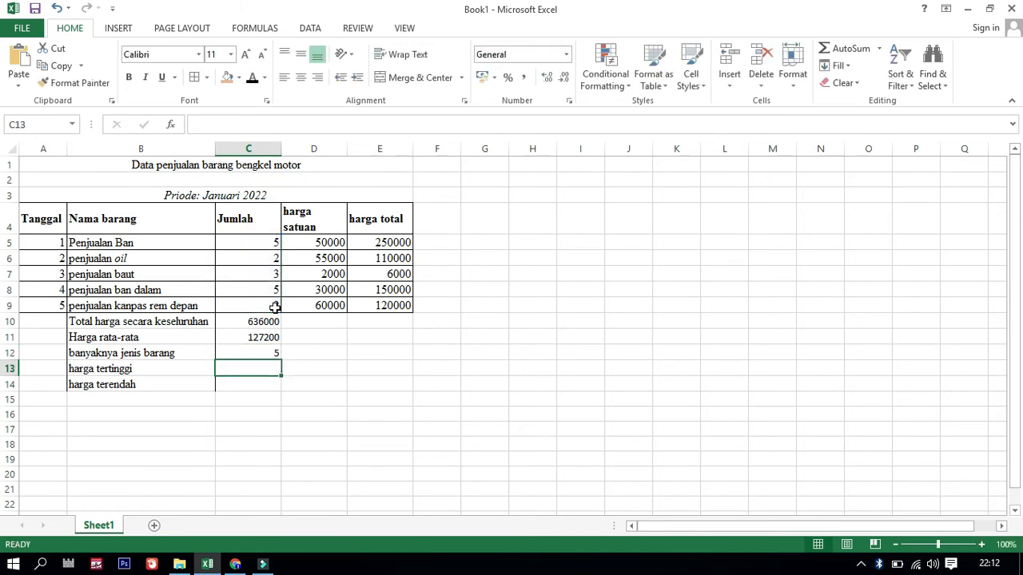
Try COUNT on text by replacing the formula in cell C12 with =COUNT(B5:B9), using the Nama barang column
left_click(270, 354)
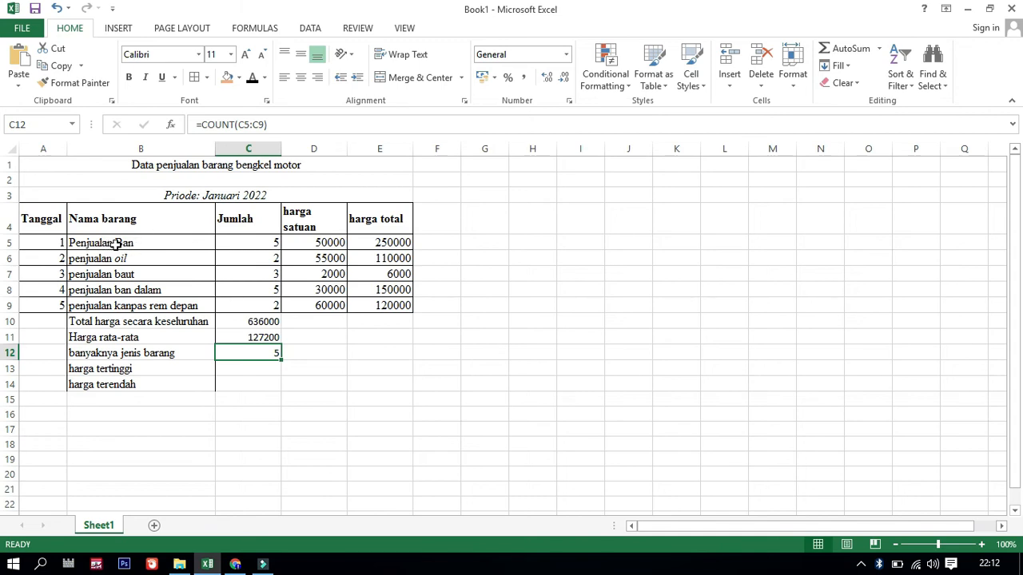
left_click(260, 355)
type("=")
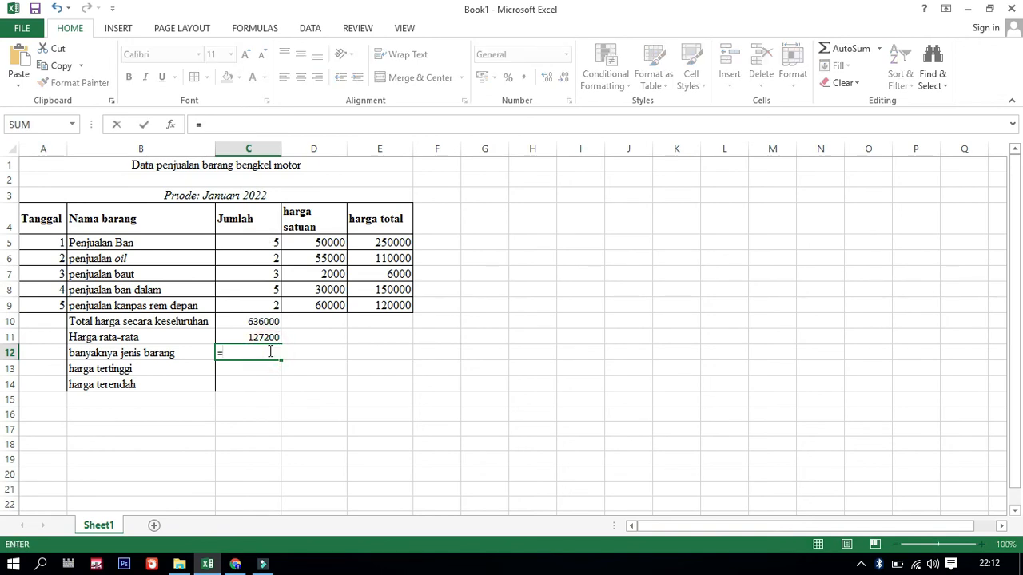
type("count")
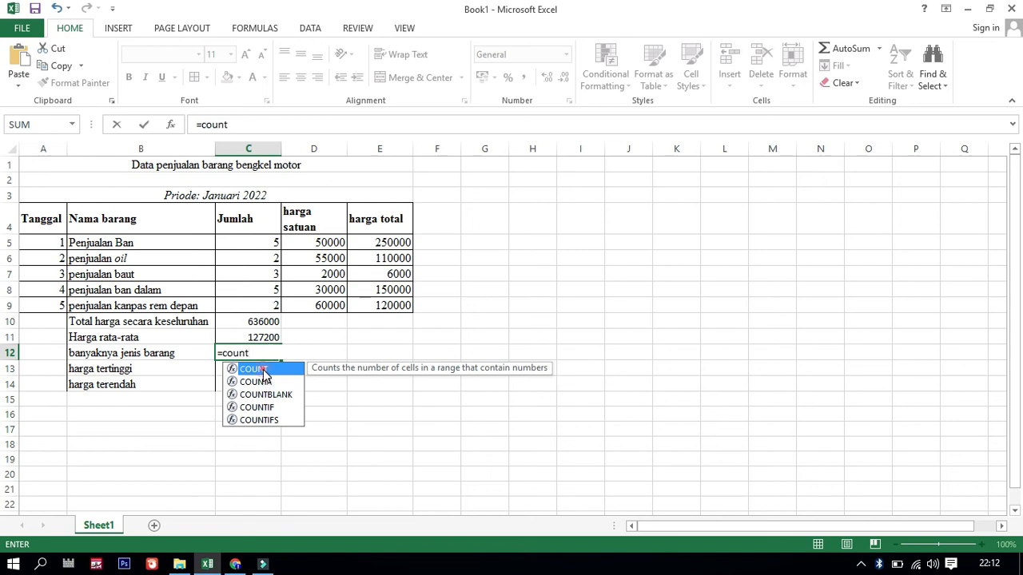
double_click(262, 370)
left_click_drag(171, 243, 188, 305)
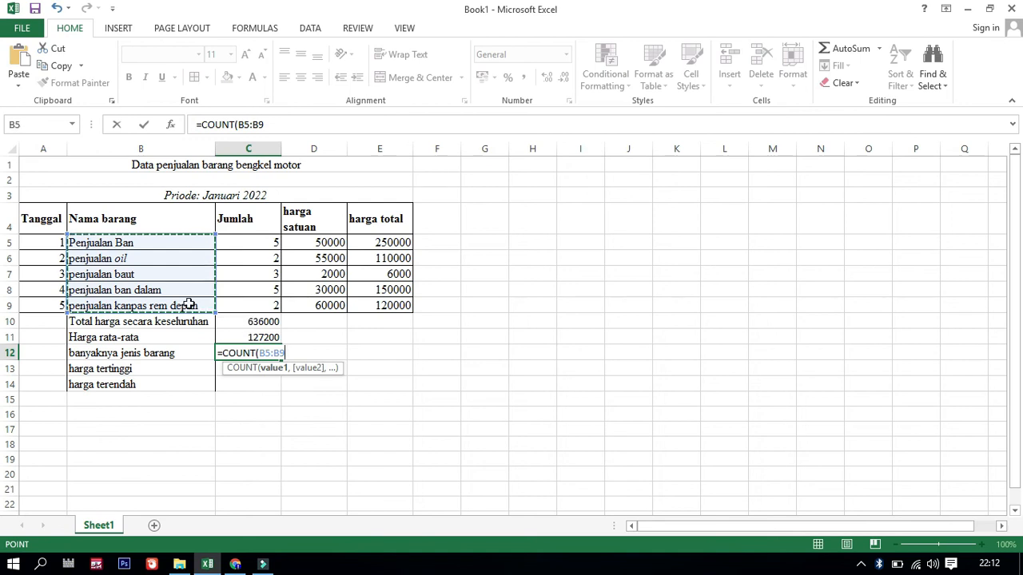
key("Return")
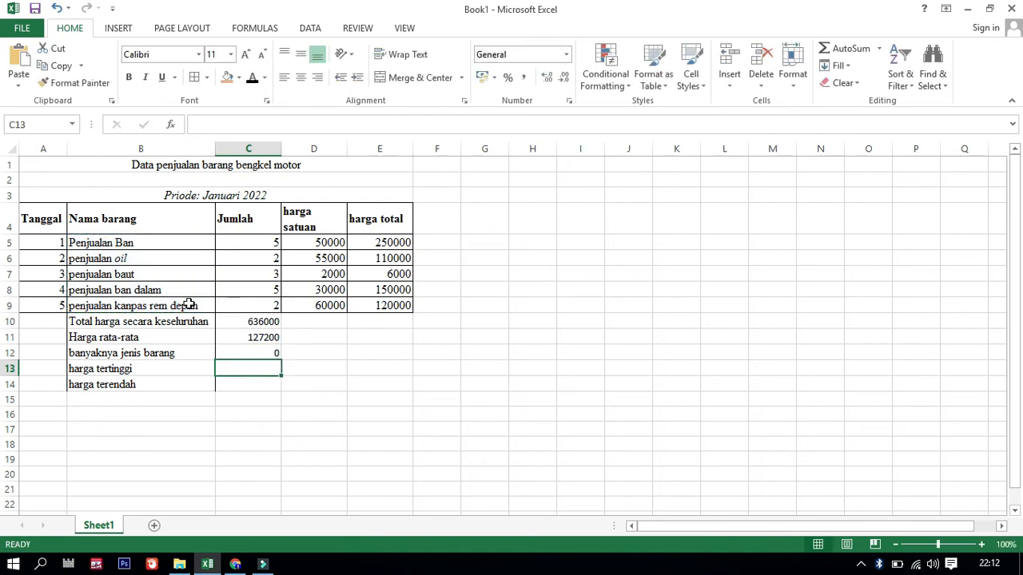
Point the count in cell C12 back to the numeric Jumlah column by entering =COUNT(C5:C9)
left_click(269, 354)
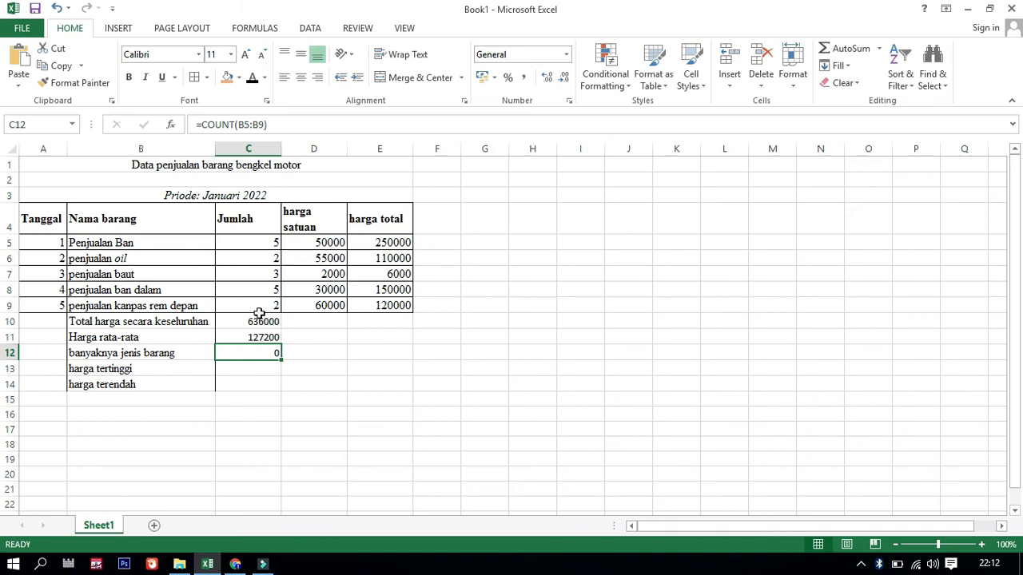
type("=")
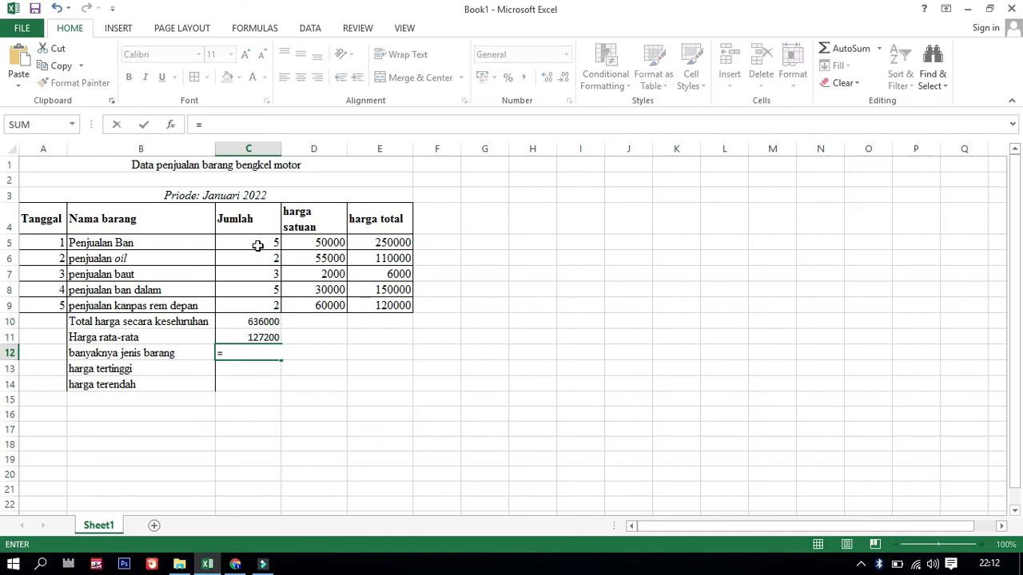
type("cou")
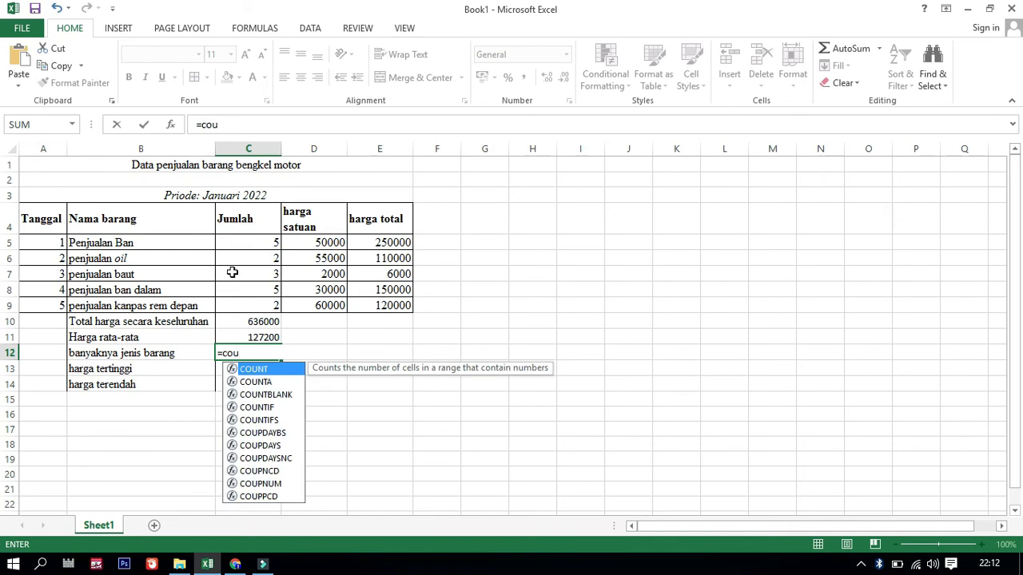
double_click(259, 372)
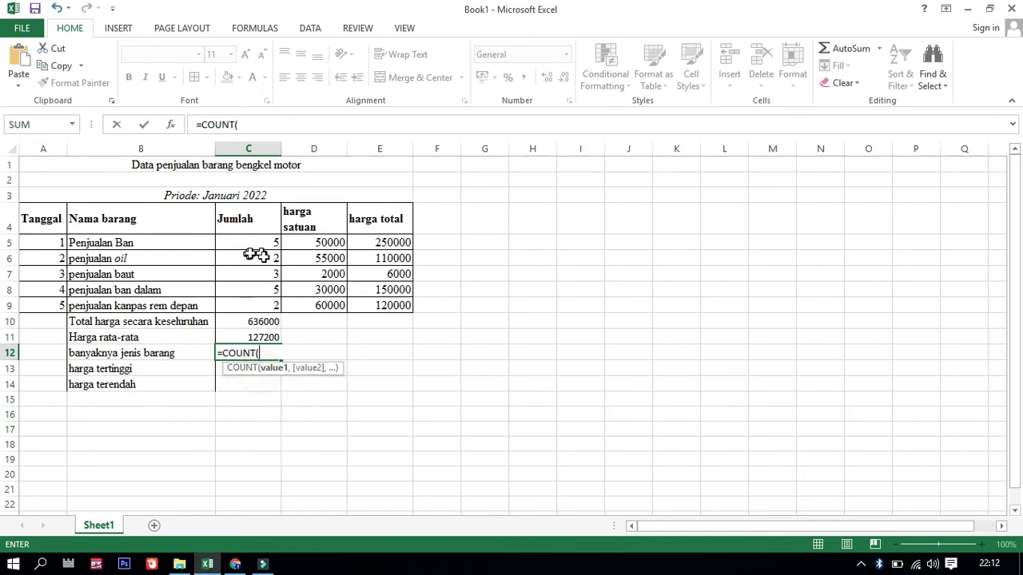
left_click_drag(268, 239, 278, 304)
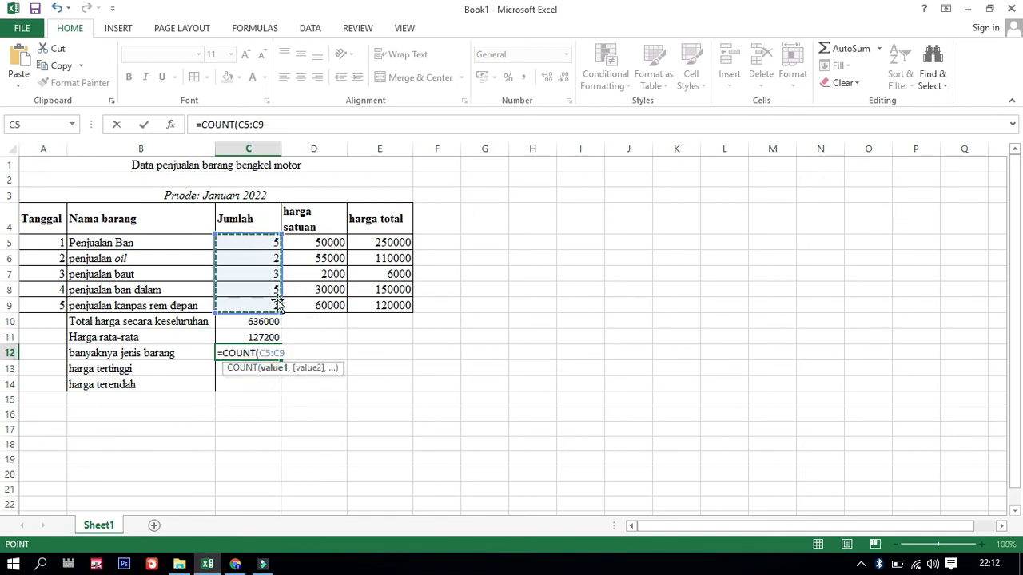
key("Return")
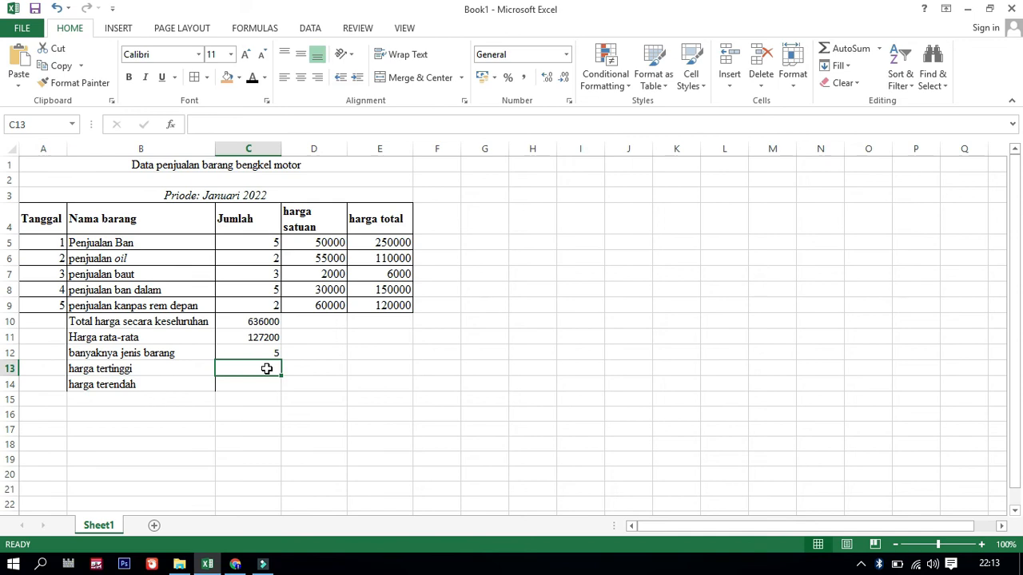
Enter =MAX(E5:E9) in cell C13 for the harga tertinggi and check it against the harga total in E5
type("=")
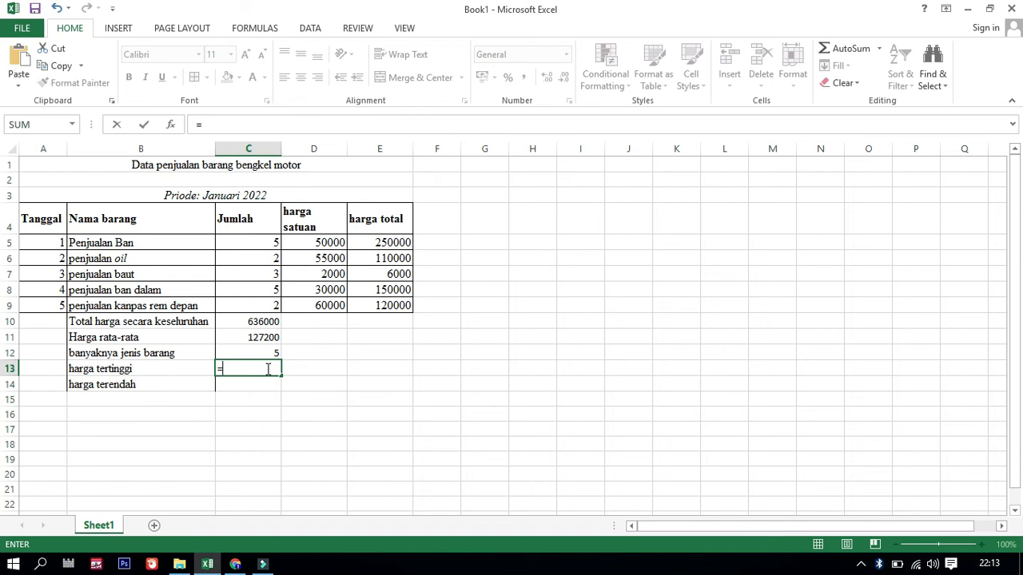
type("ma")
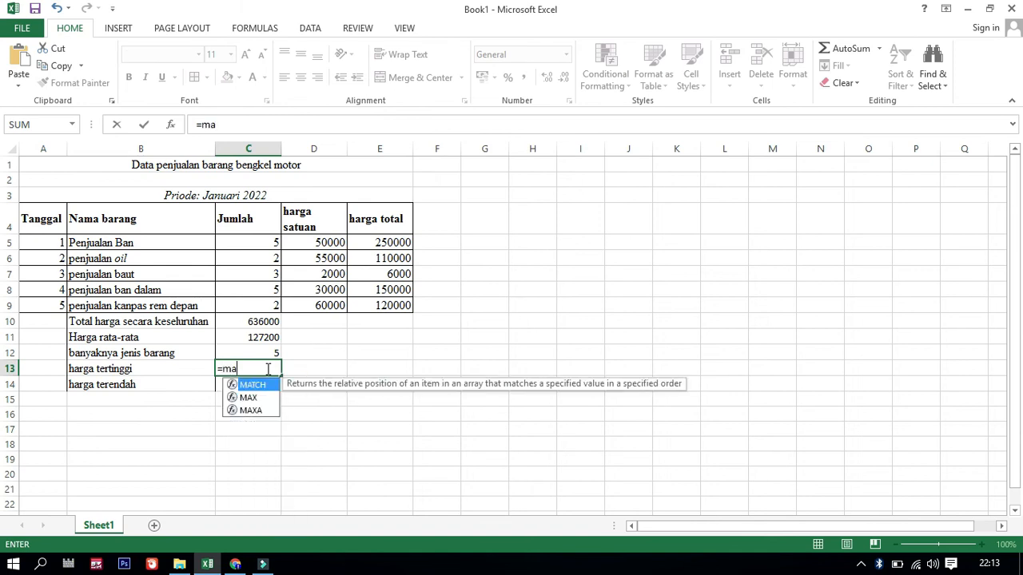
type("x")
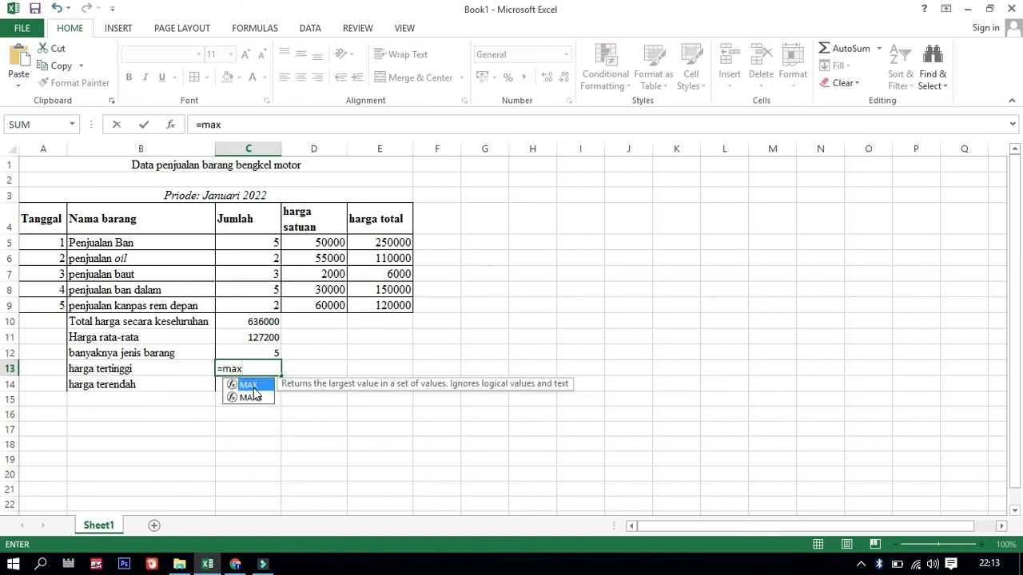
double_click(252, 389)
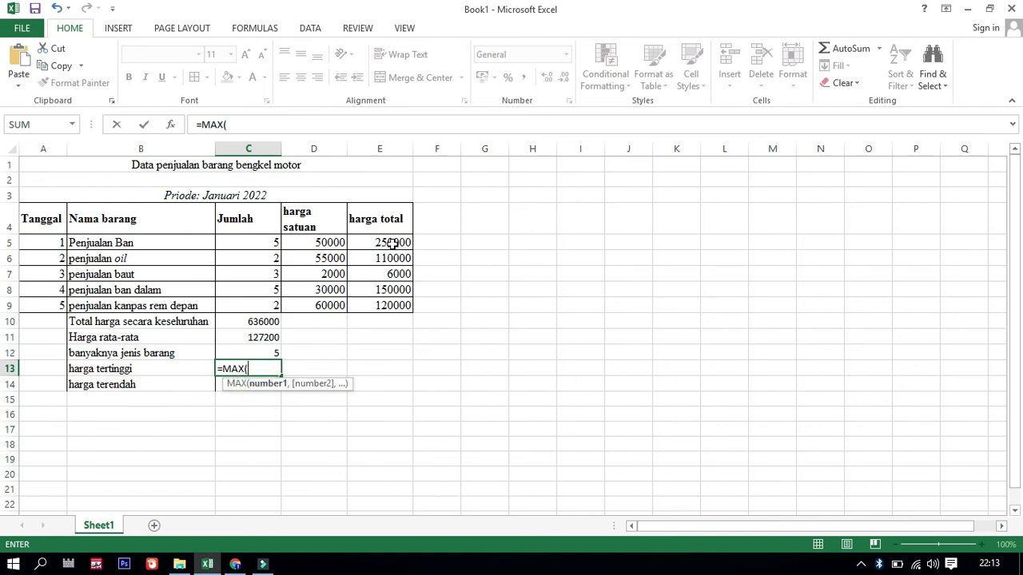
left_click_drag(391, 243, 407, 310)
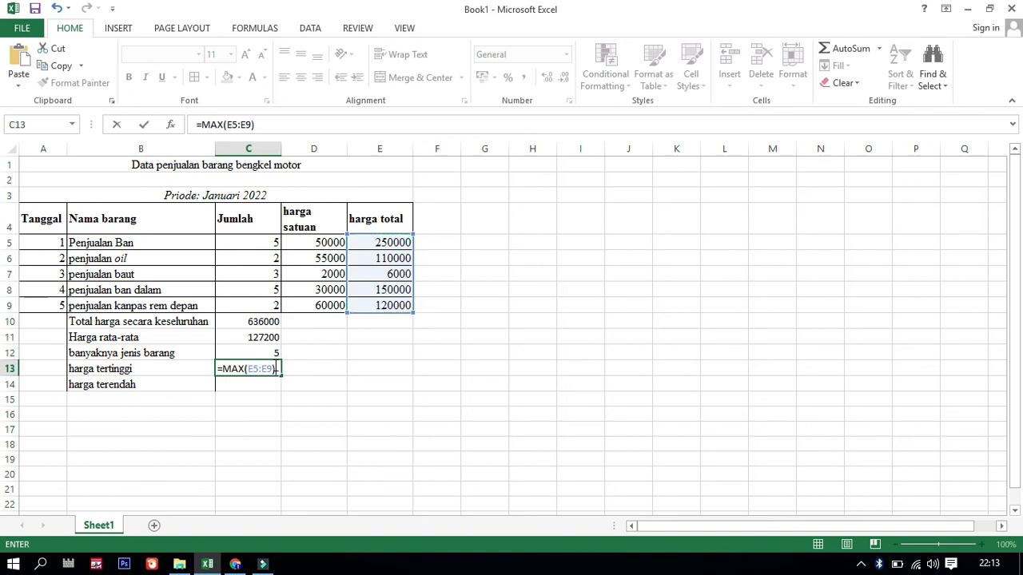
key("Return")
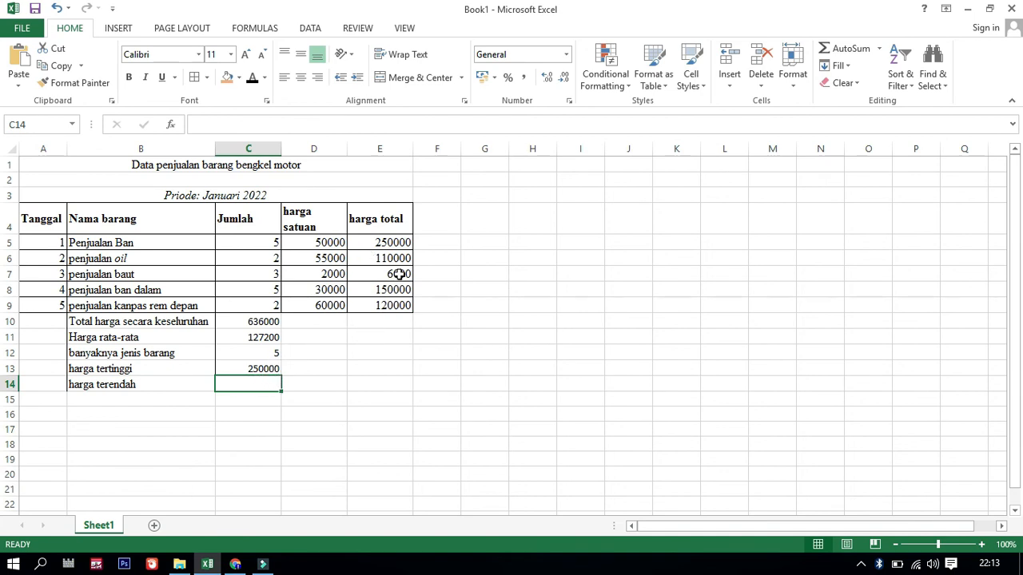
left_click(397, 243)
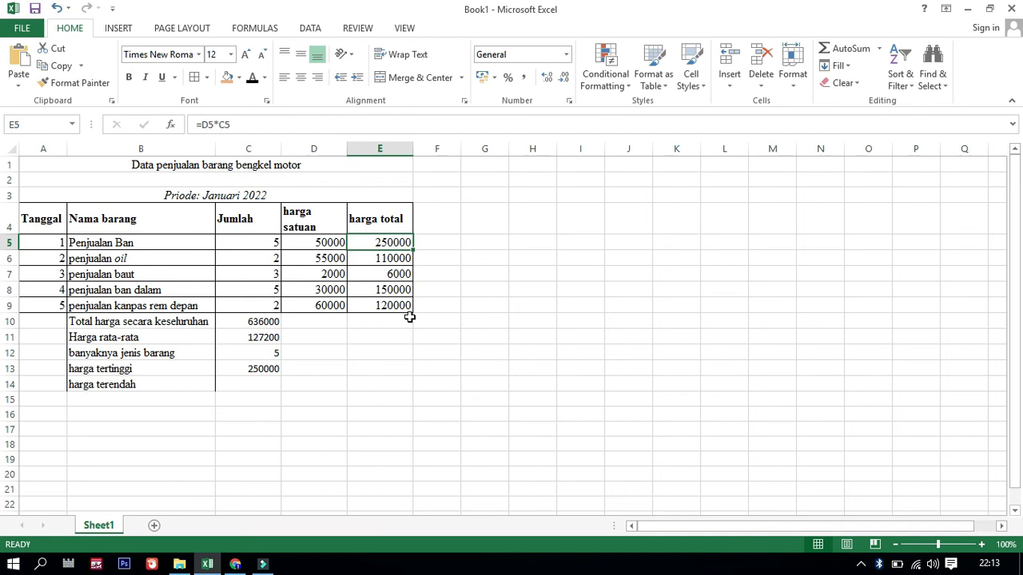
Begin a formula in cell C14 for the harga terendah
left_click(259, 384)
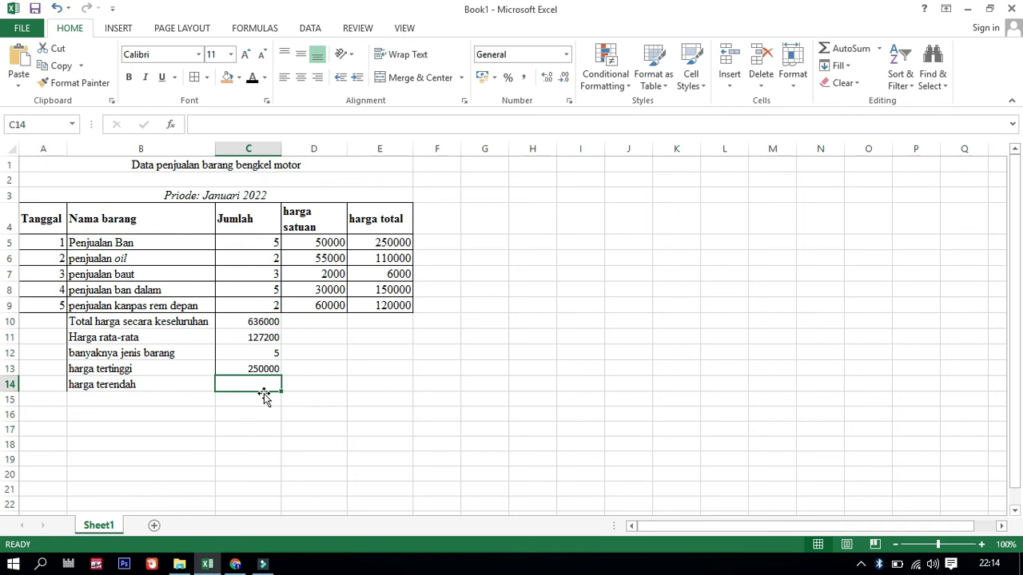
type("=")
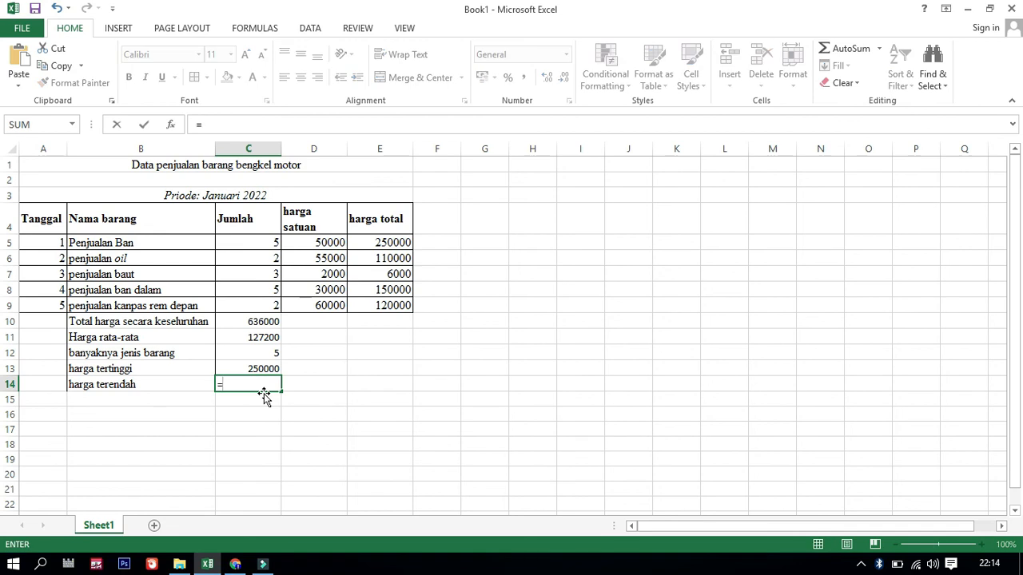
type("min")
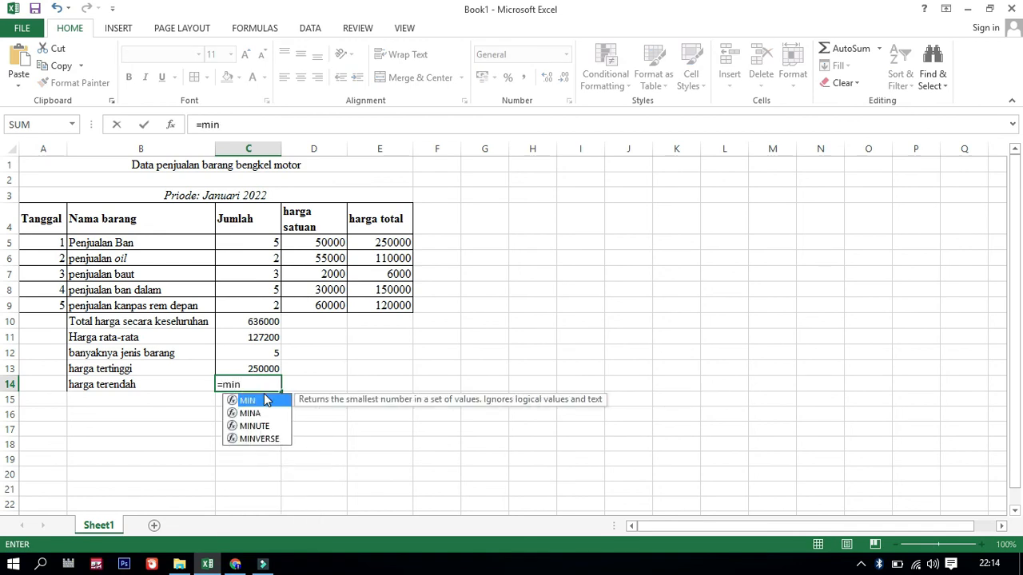
double_click(259, 401)
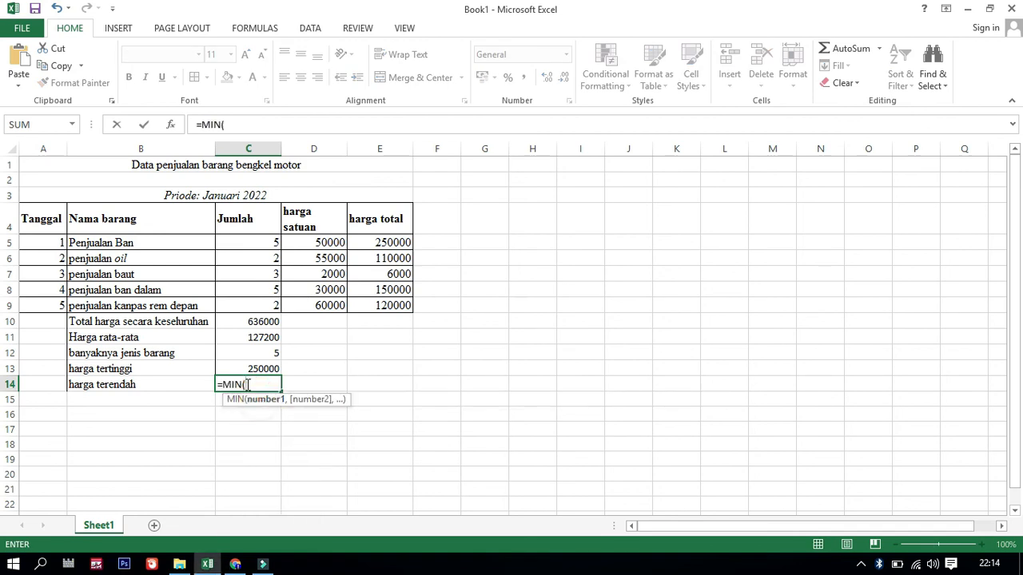
key("BackSpace")
key("BackSpace")
key("BackSpace")
key("BackSpace")
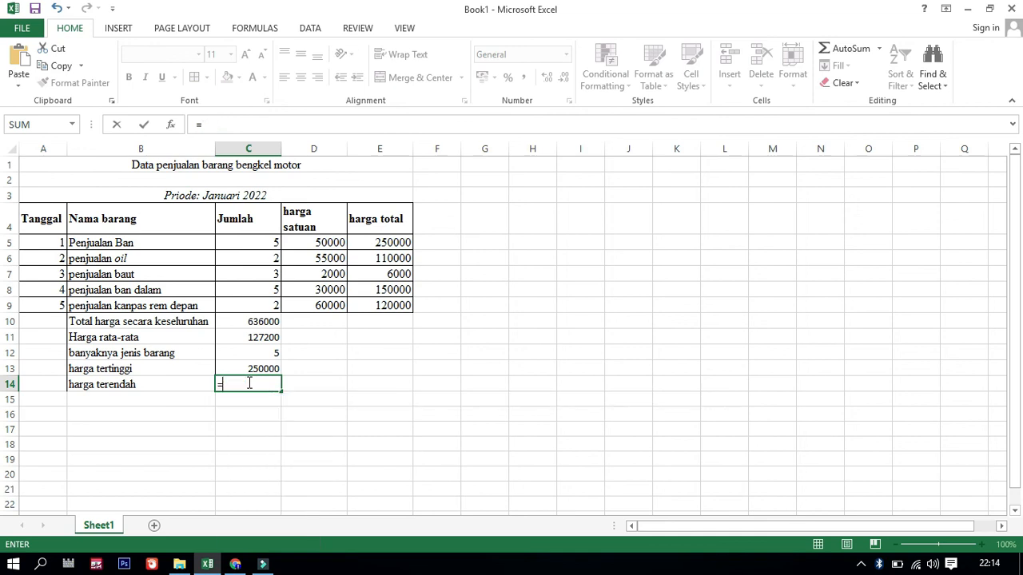
Complete the formula in cell C14 as =MIN(E5:E9), using the harga total column
type("min")
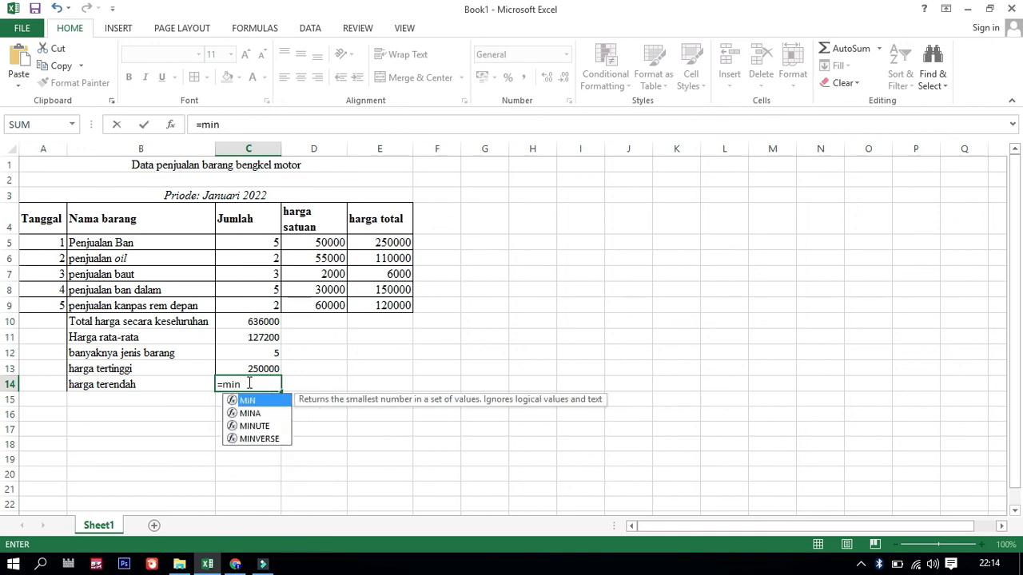
type("(")
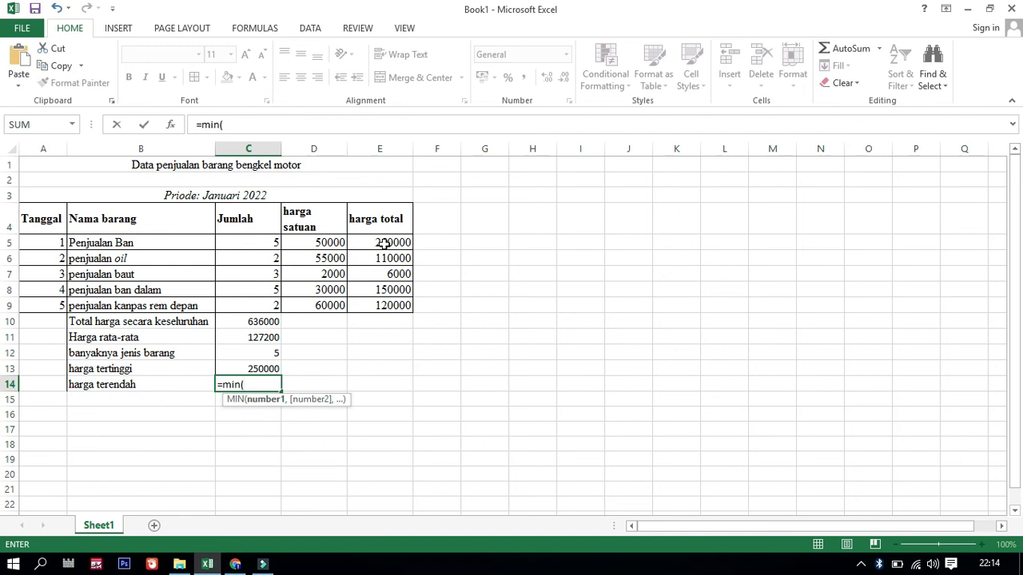
left_click_drag(384, 244, 413, 312)
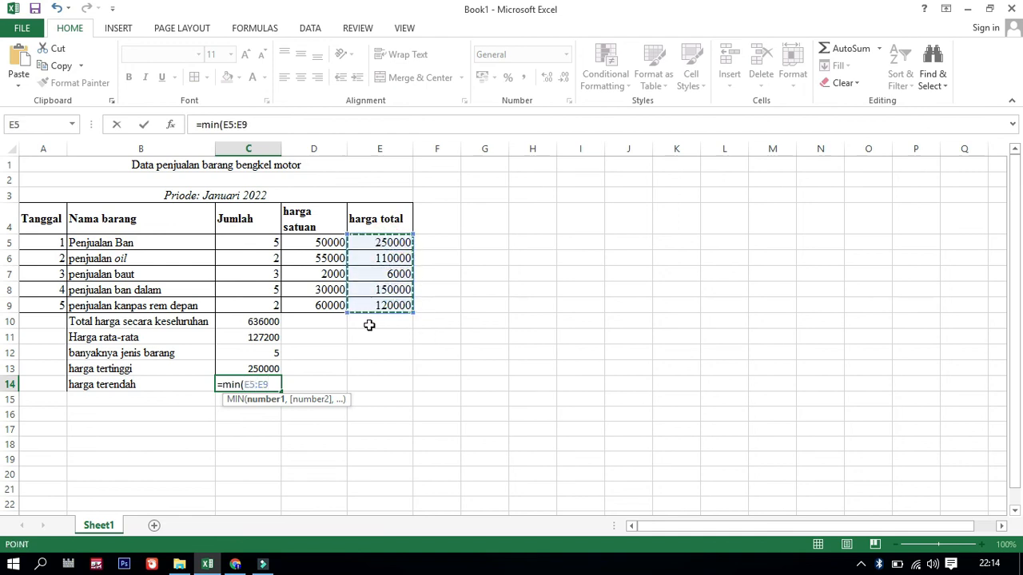
key("Return")
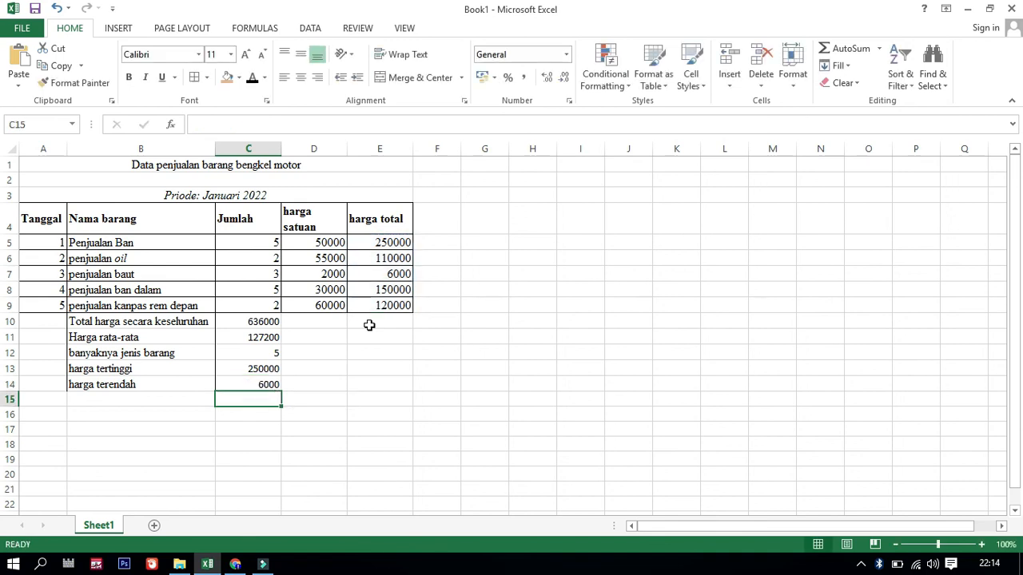